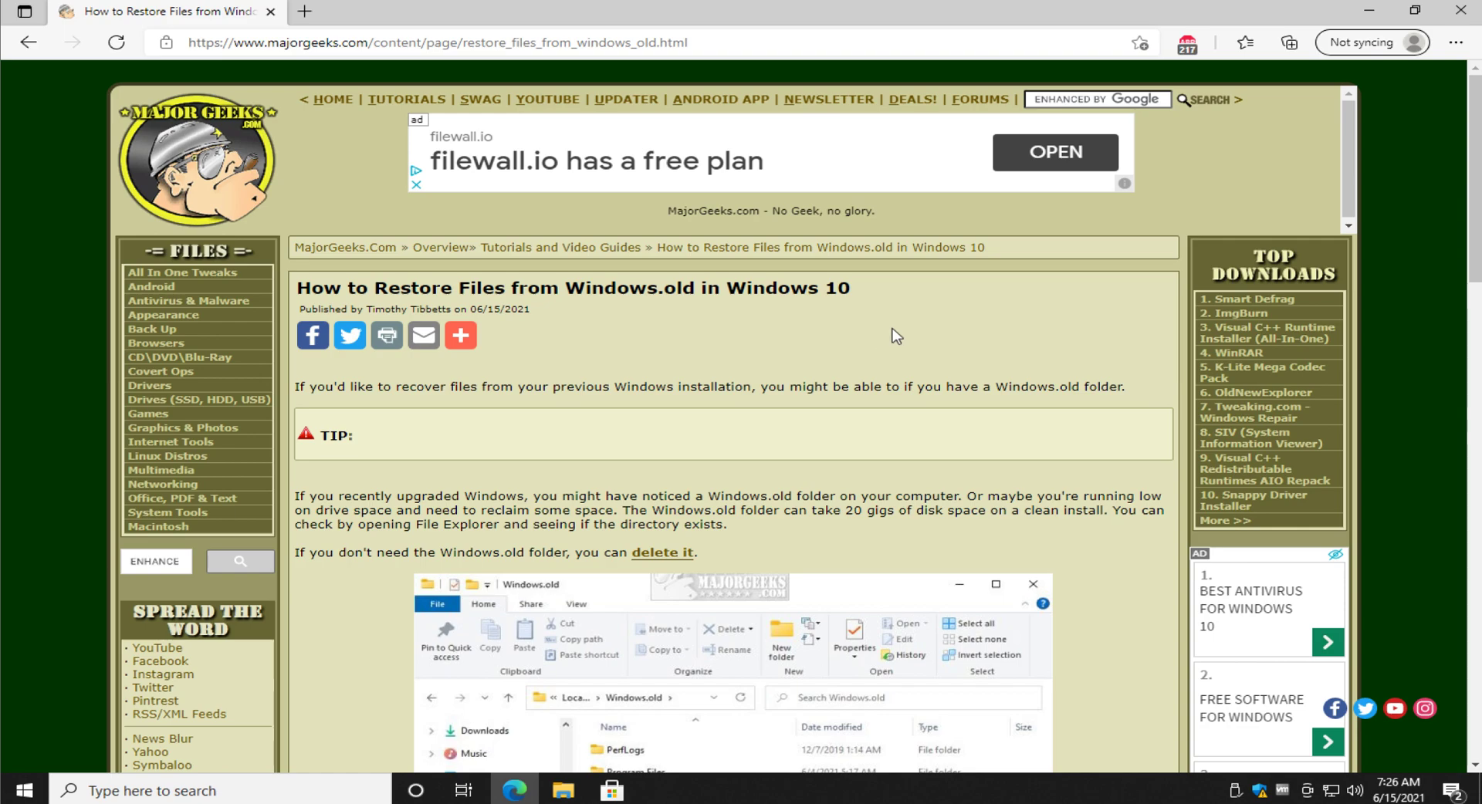
Step: Open File Explorer over the guide and browse the Windows and Windows.old folders in the tree
scroll(710, 332, down, 2)
scroll(714, 339, up, 2)
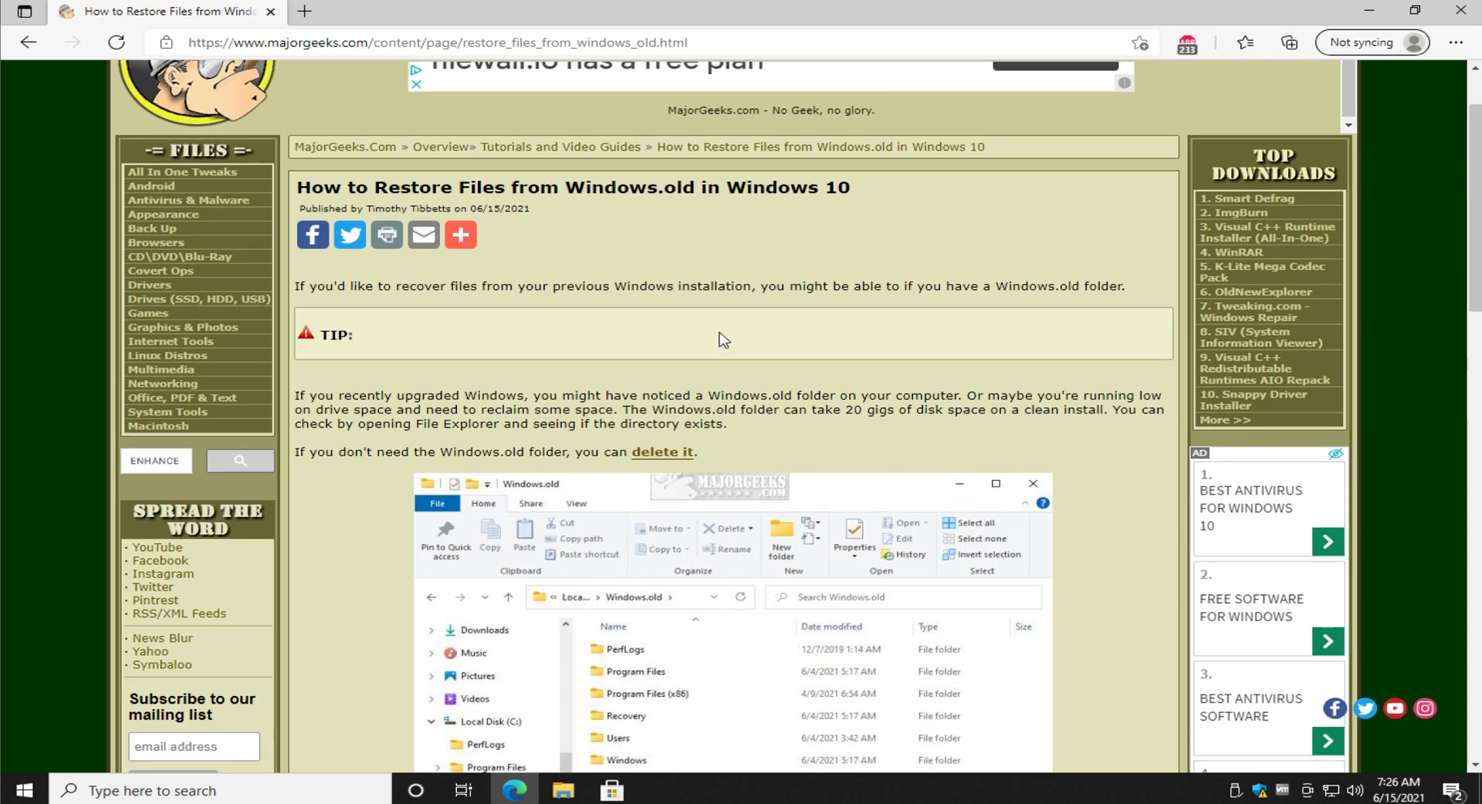
scroll(720, 356, down, 1)
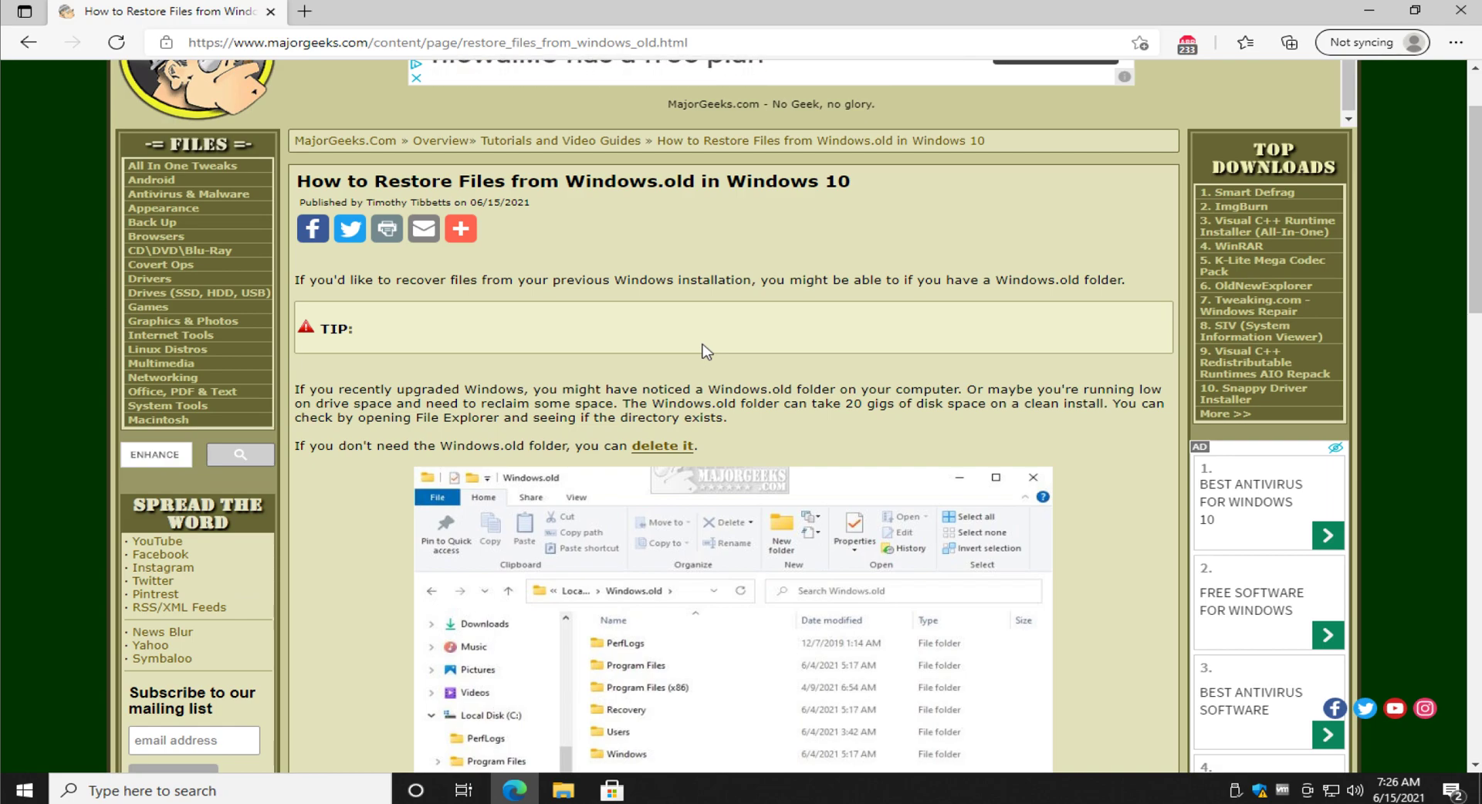
scroll(651, 288, down, 1)
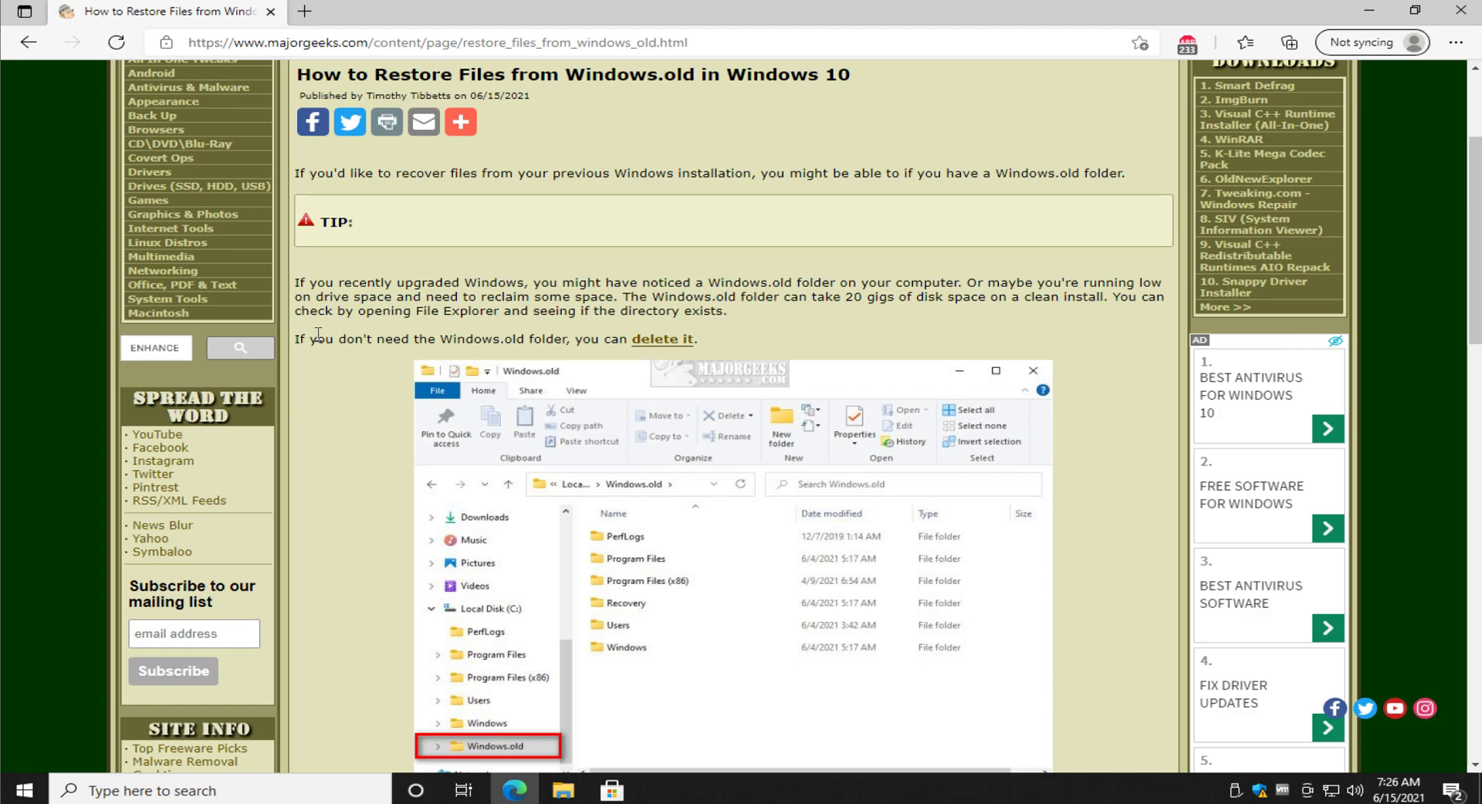
scroll(373, 417, down, 4)
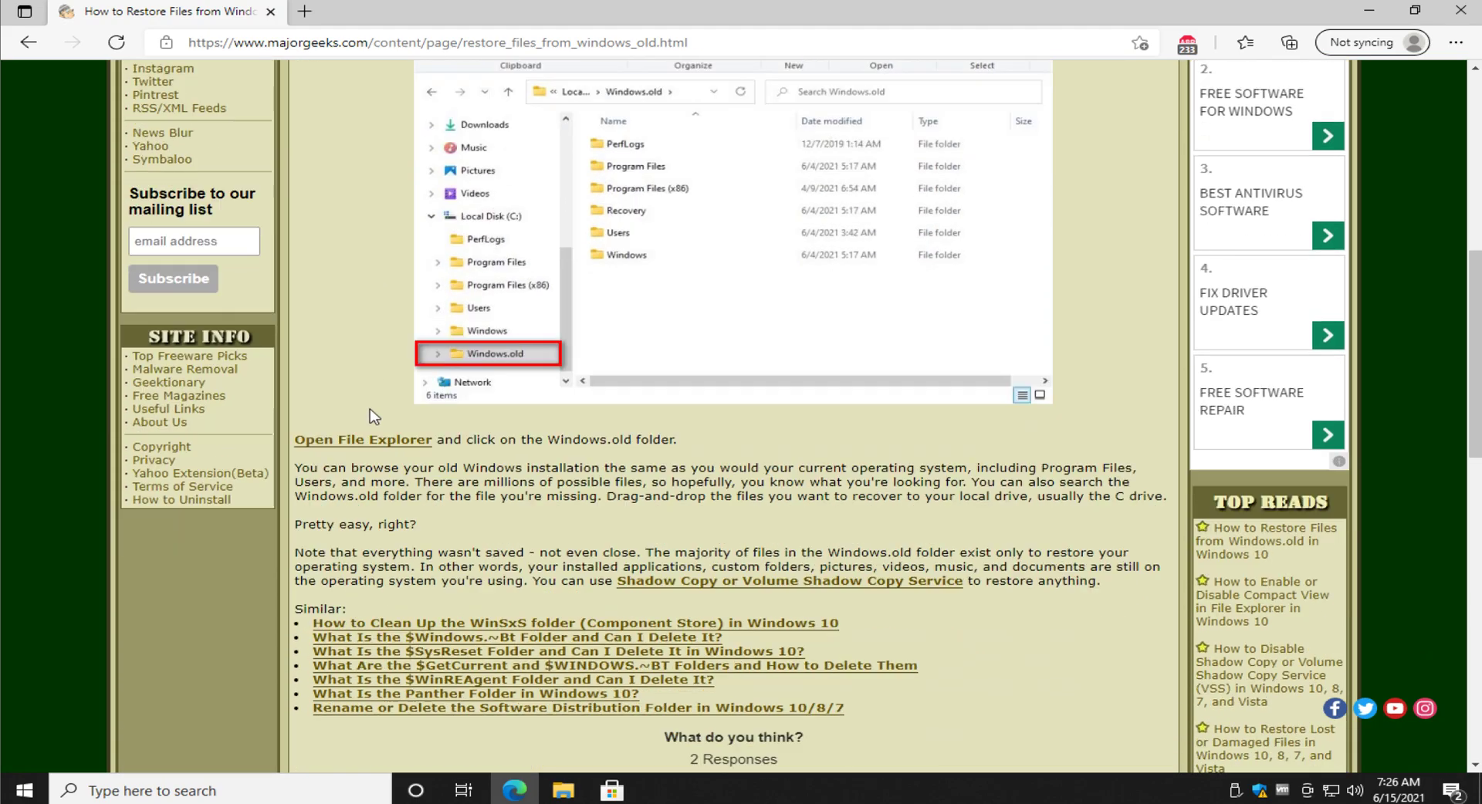
scroll(373, 417, up, 6)
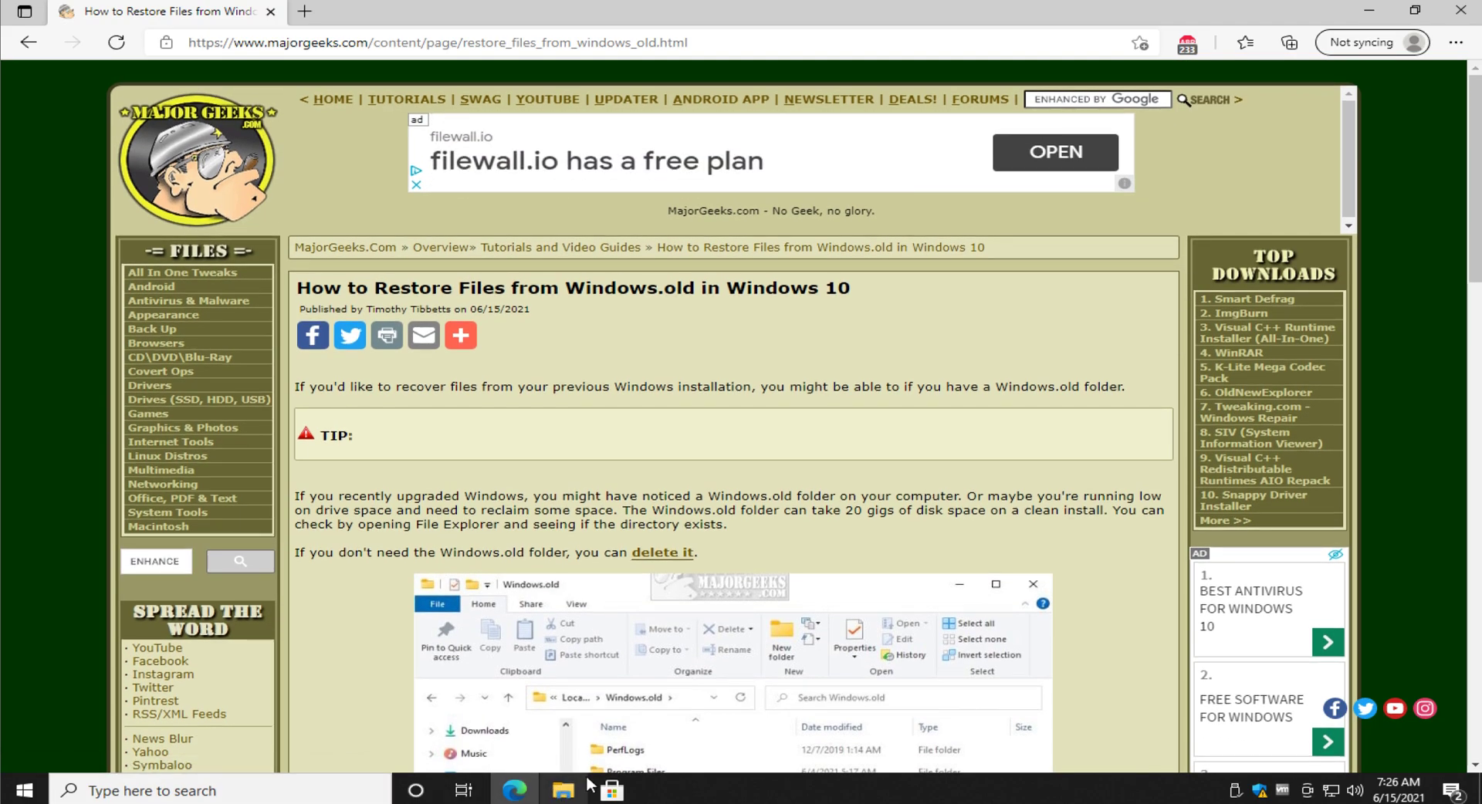
click(564, 790)
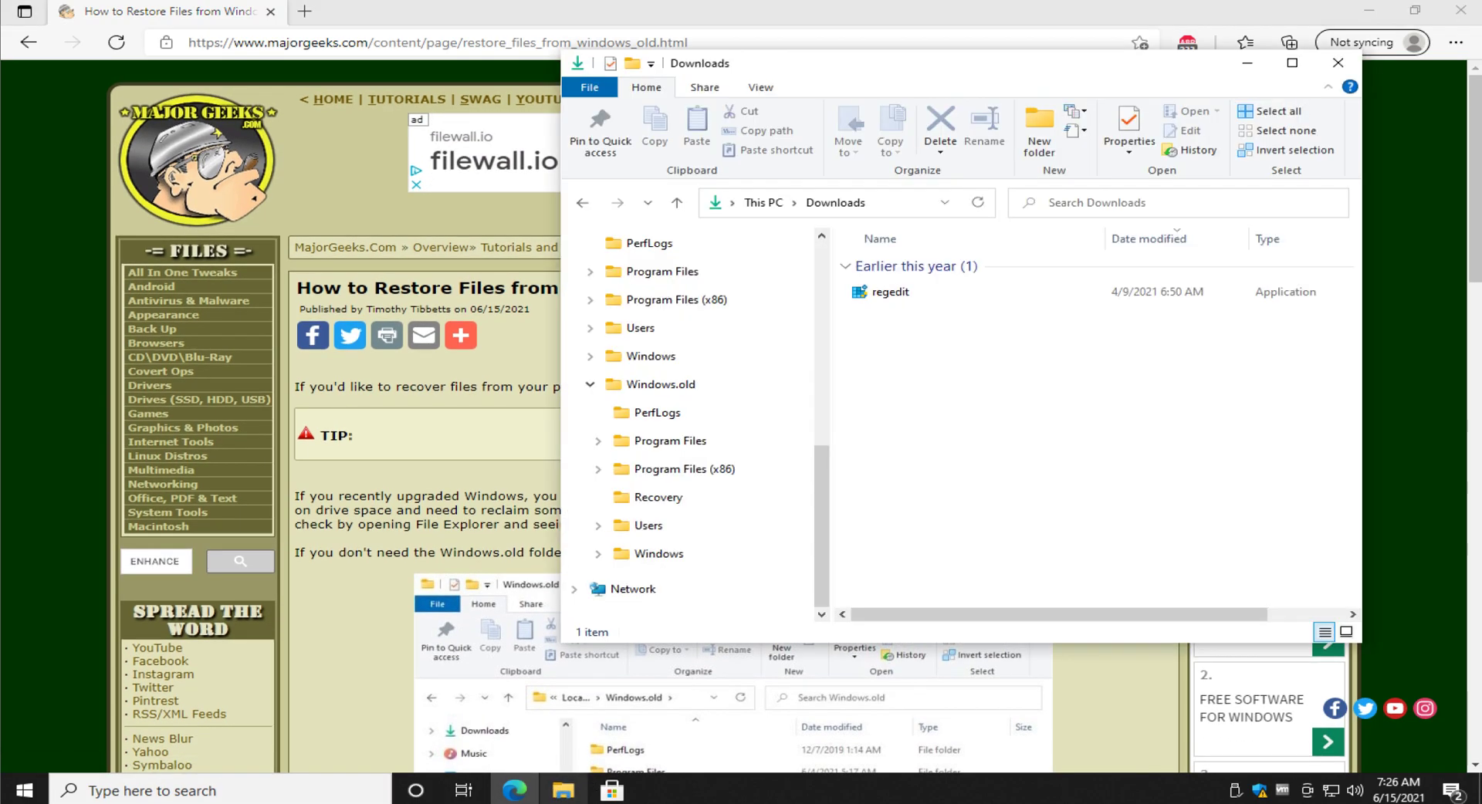
click(702, 555)
click(590, 384)
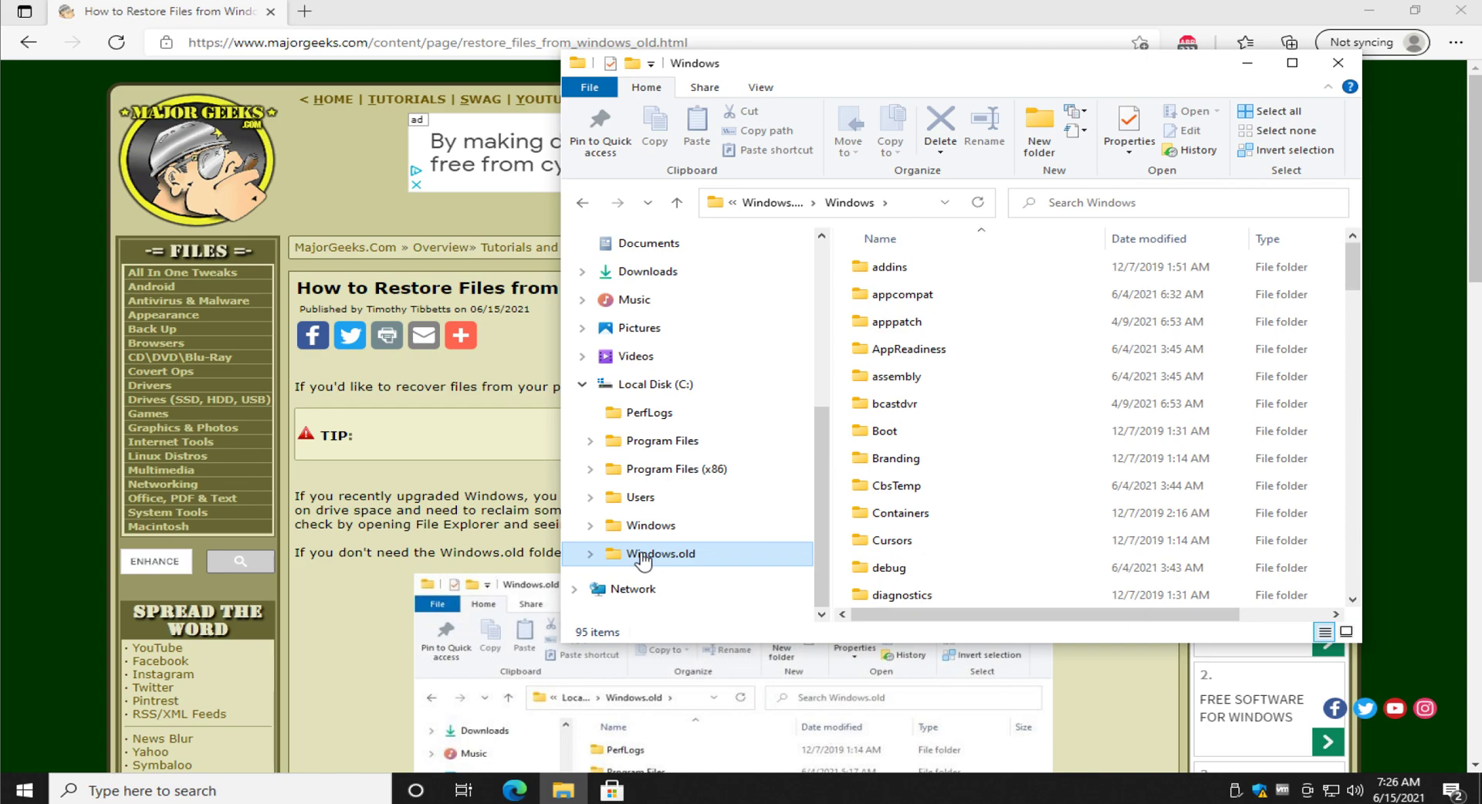
click(589, 527)
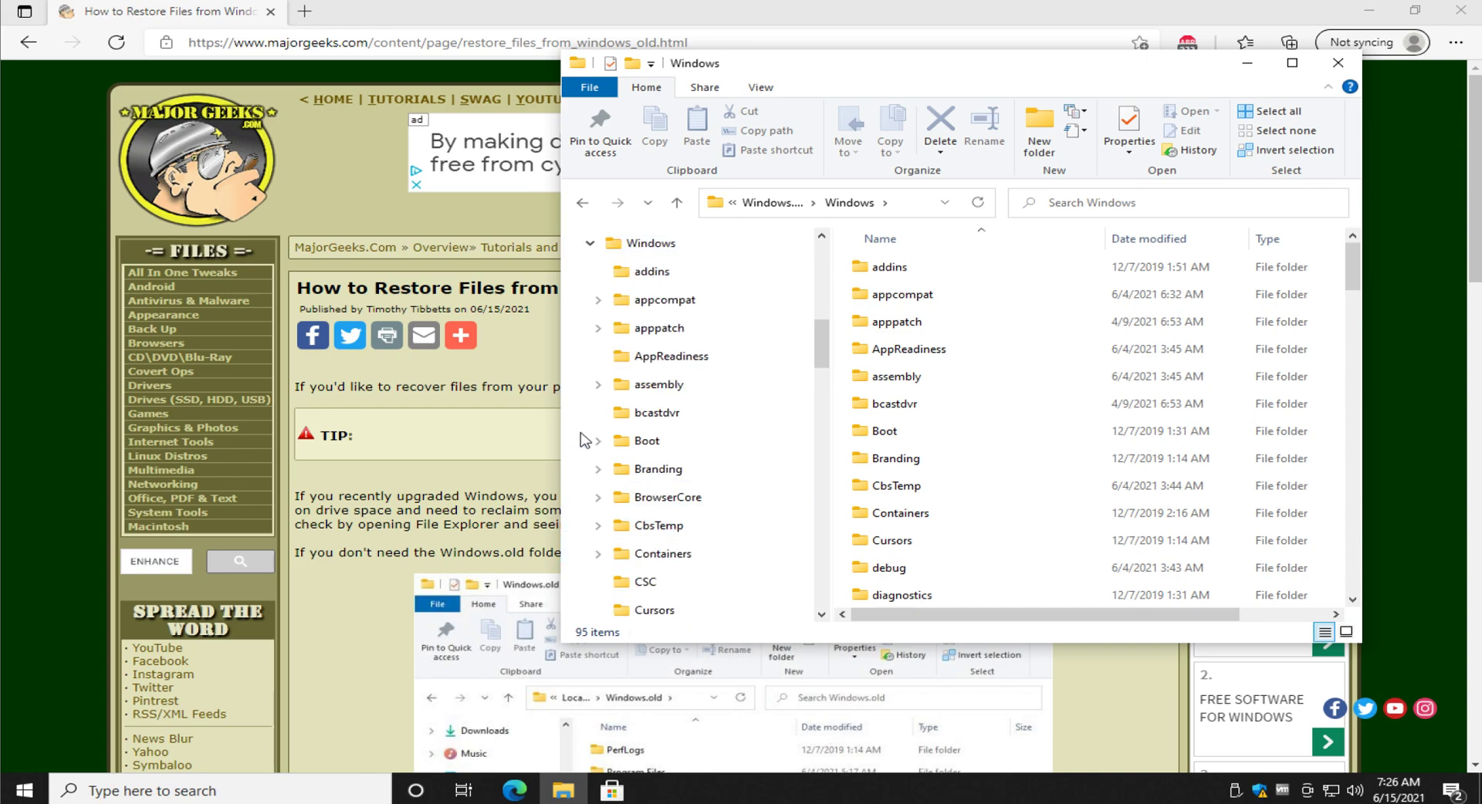
click(589, 243)
click(657, 527)
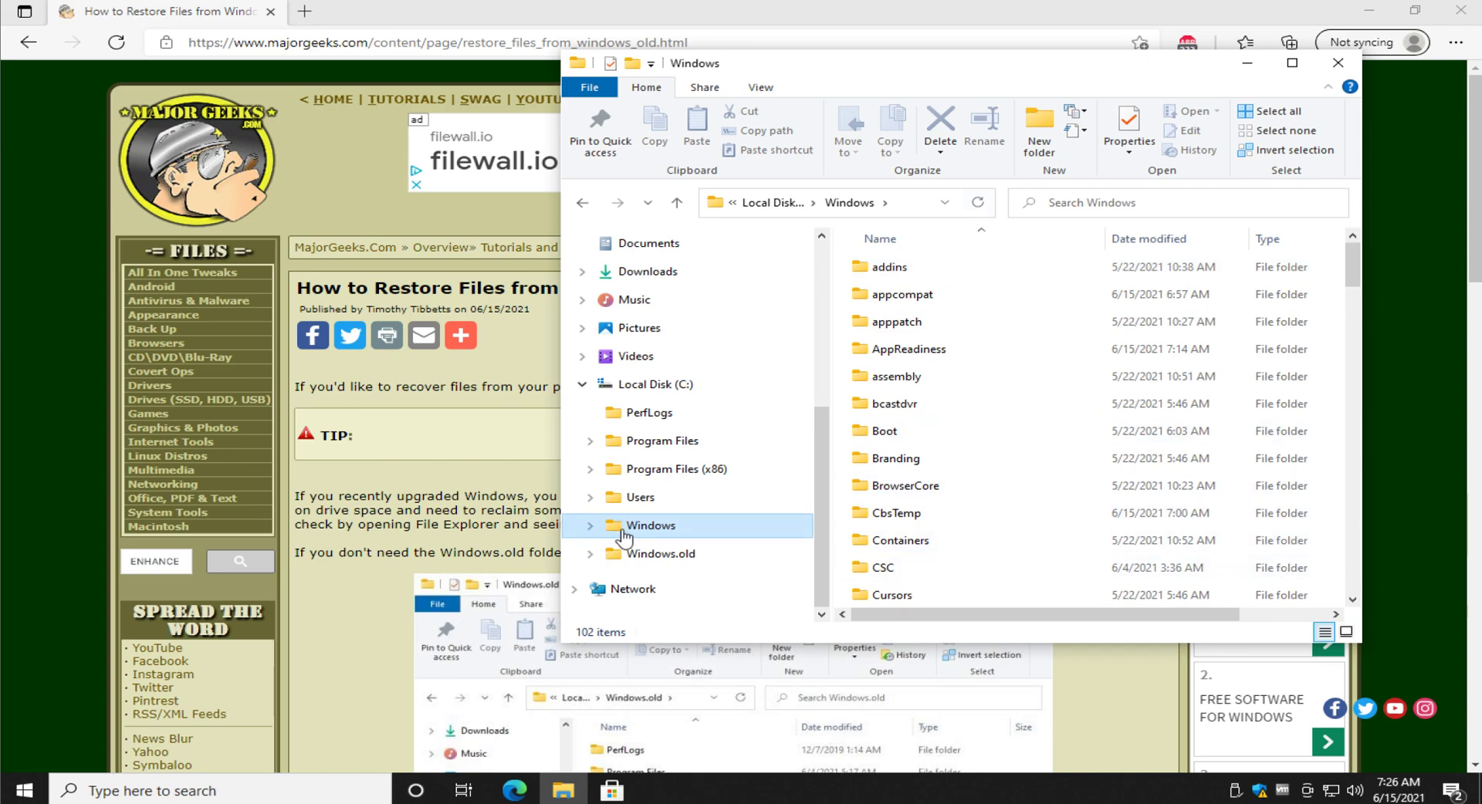
Step: Open the old user's profile folder under Windows.old\Users and move the window left of centre
click(662, 556)
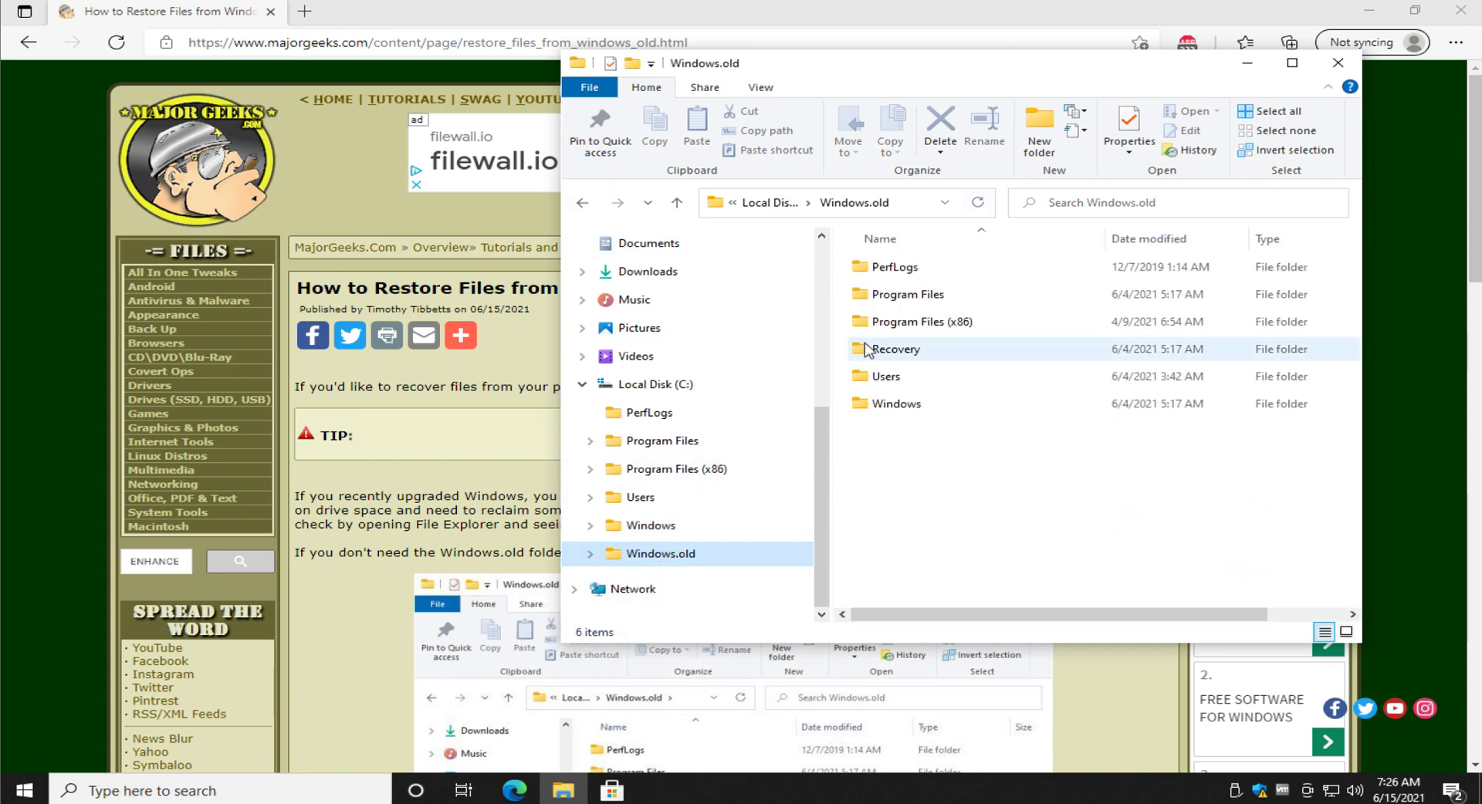
click(893, 376)
double_click(893, 376)
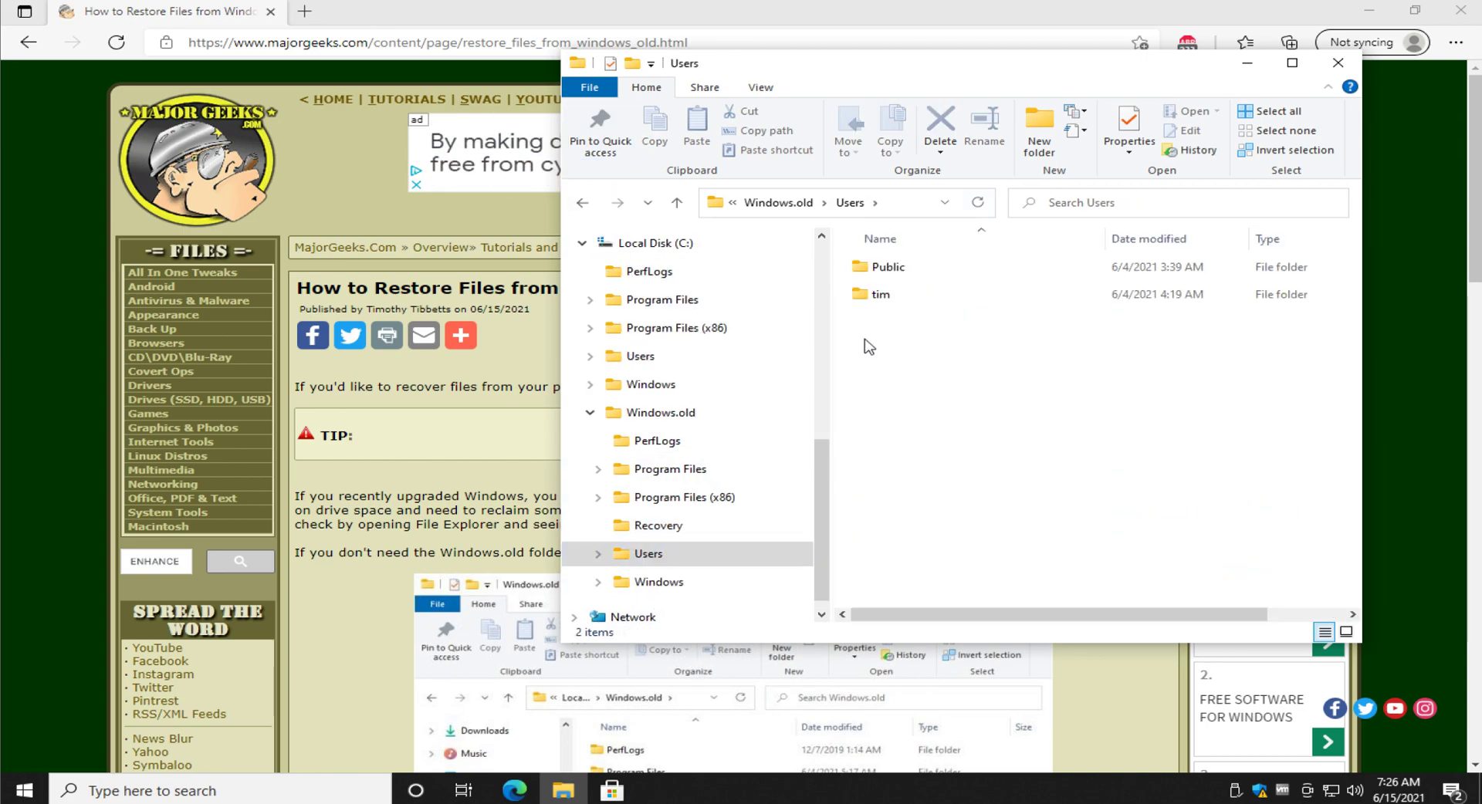
double_click(887, 295)
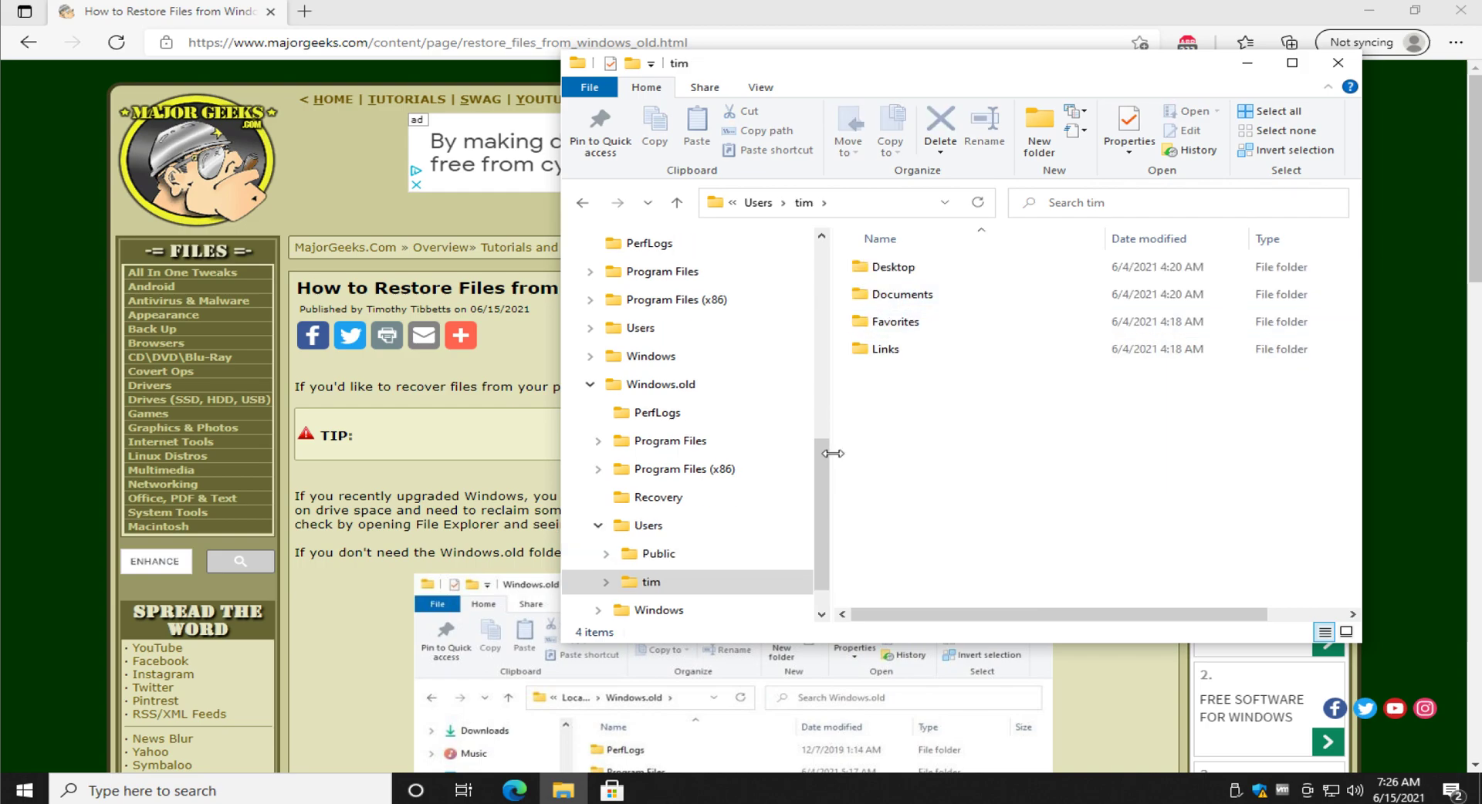
double_click(907, 295)
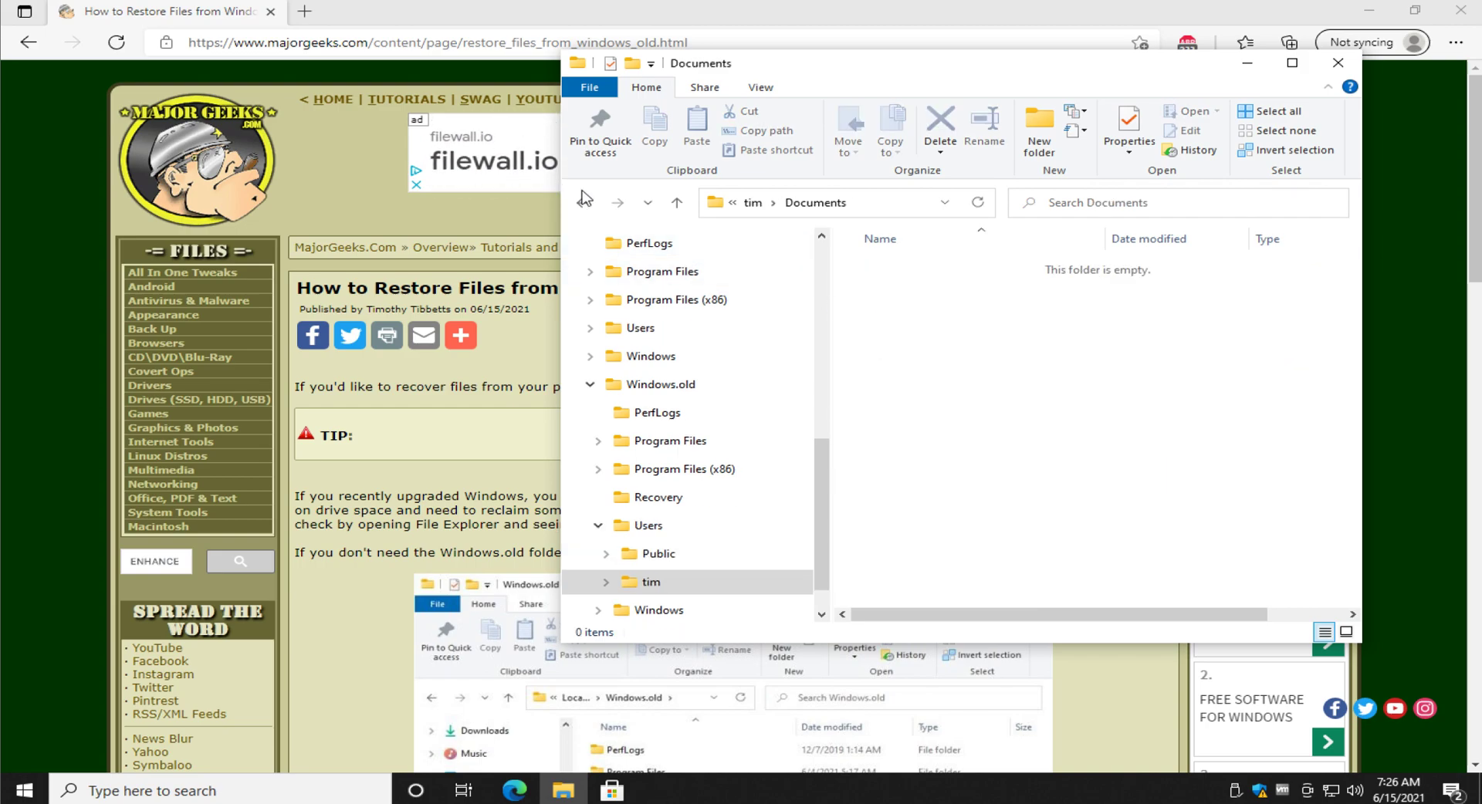
key(alt+Left)
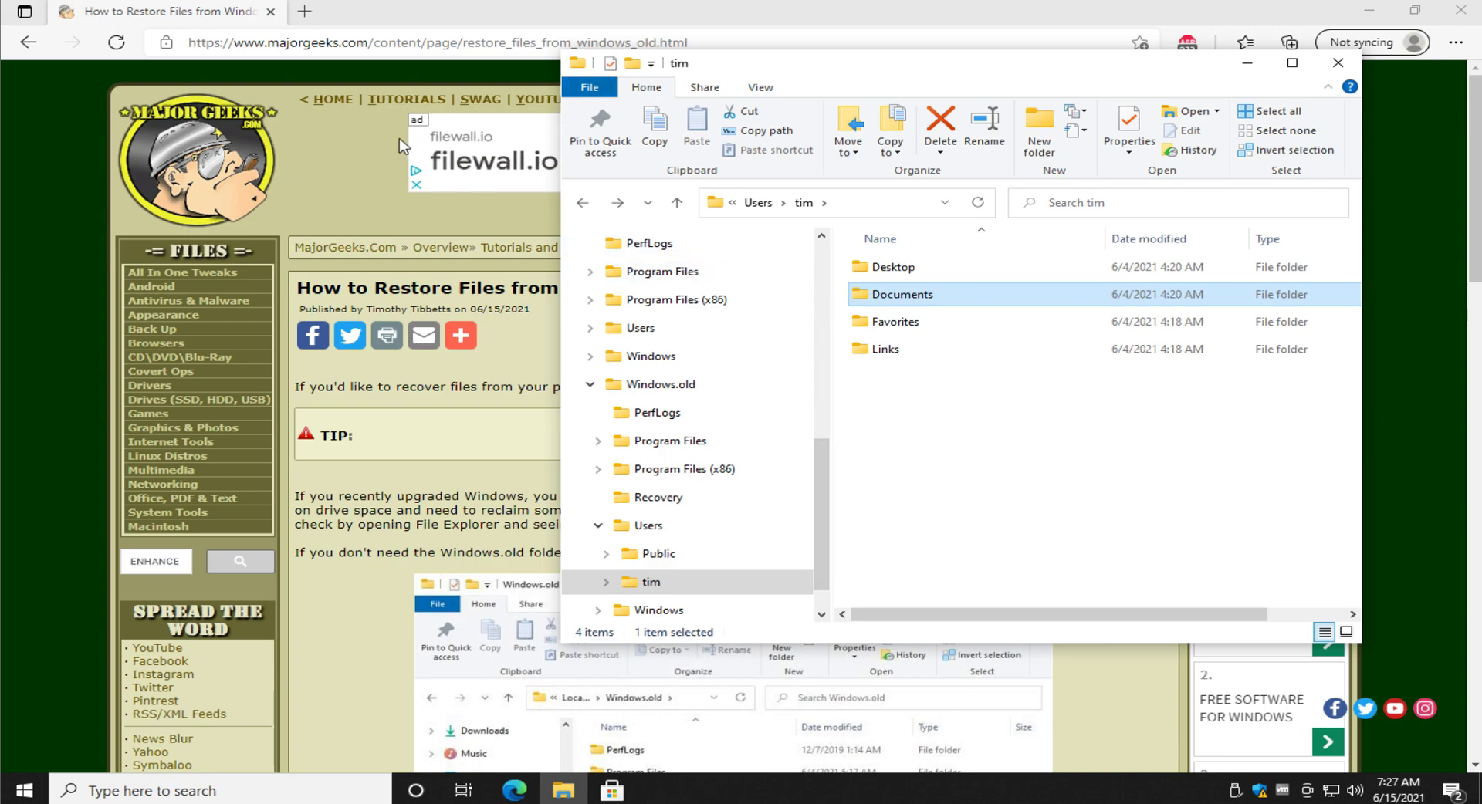
drag(811, 74, 630, 83)
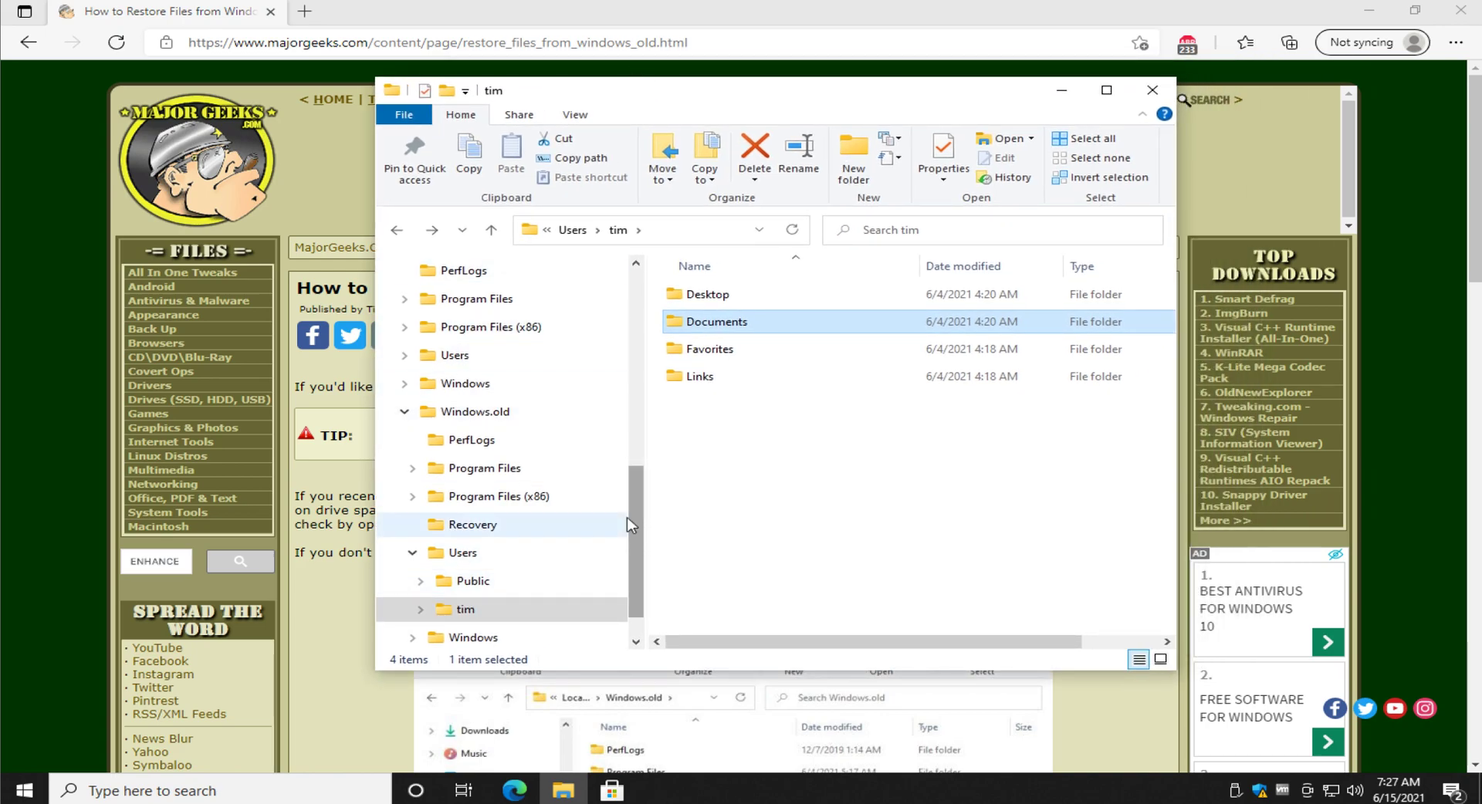
Step: Open the Windows.old\Windows folder and make its path editable in the address bar
click(413, 553)
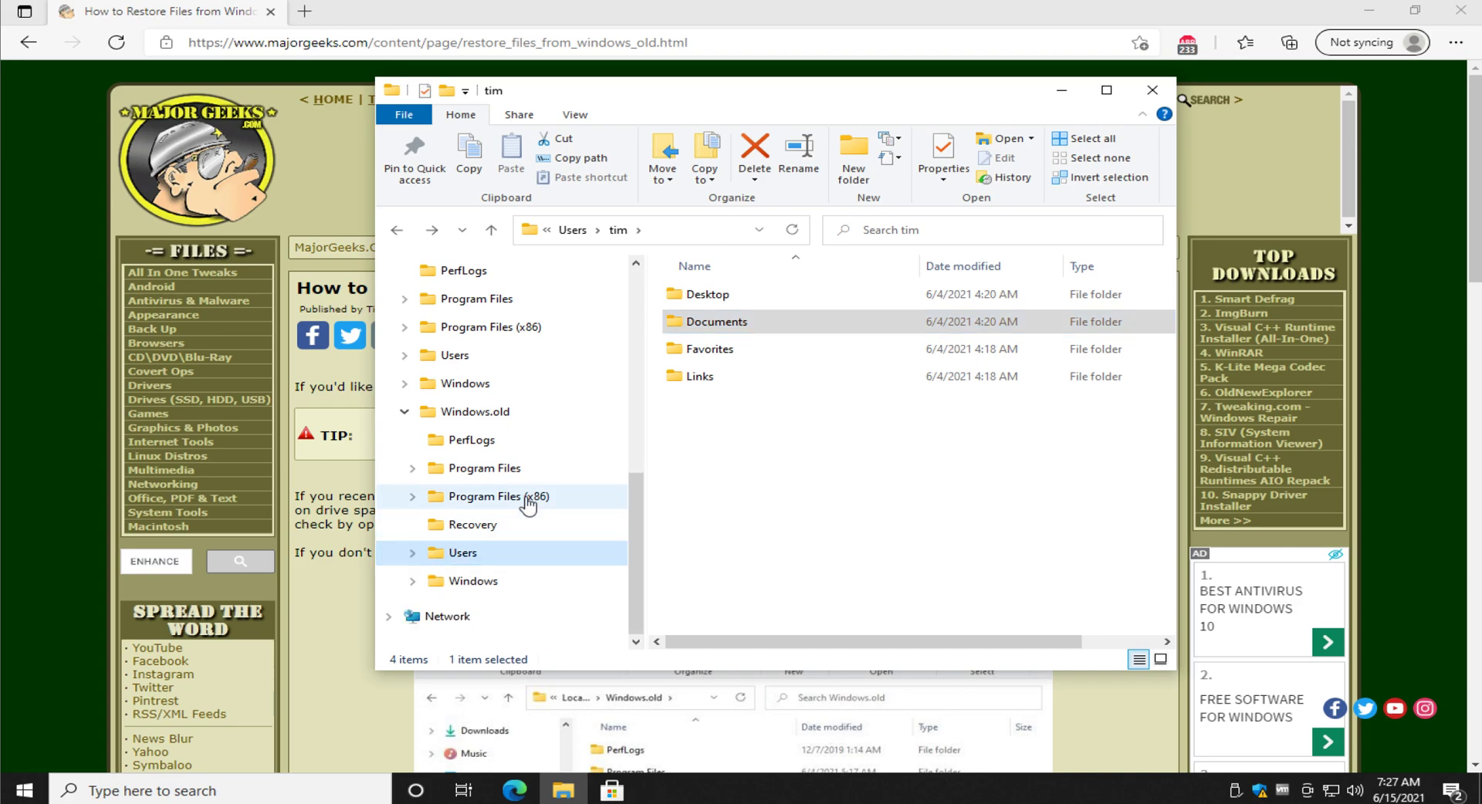
click(467, 581)
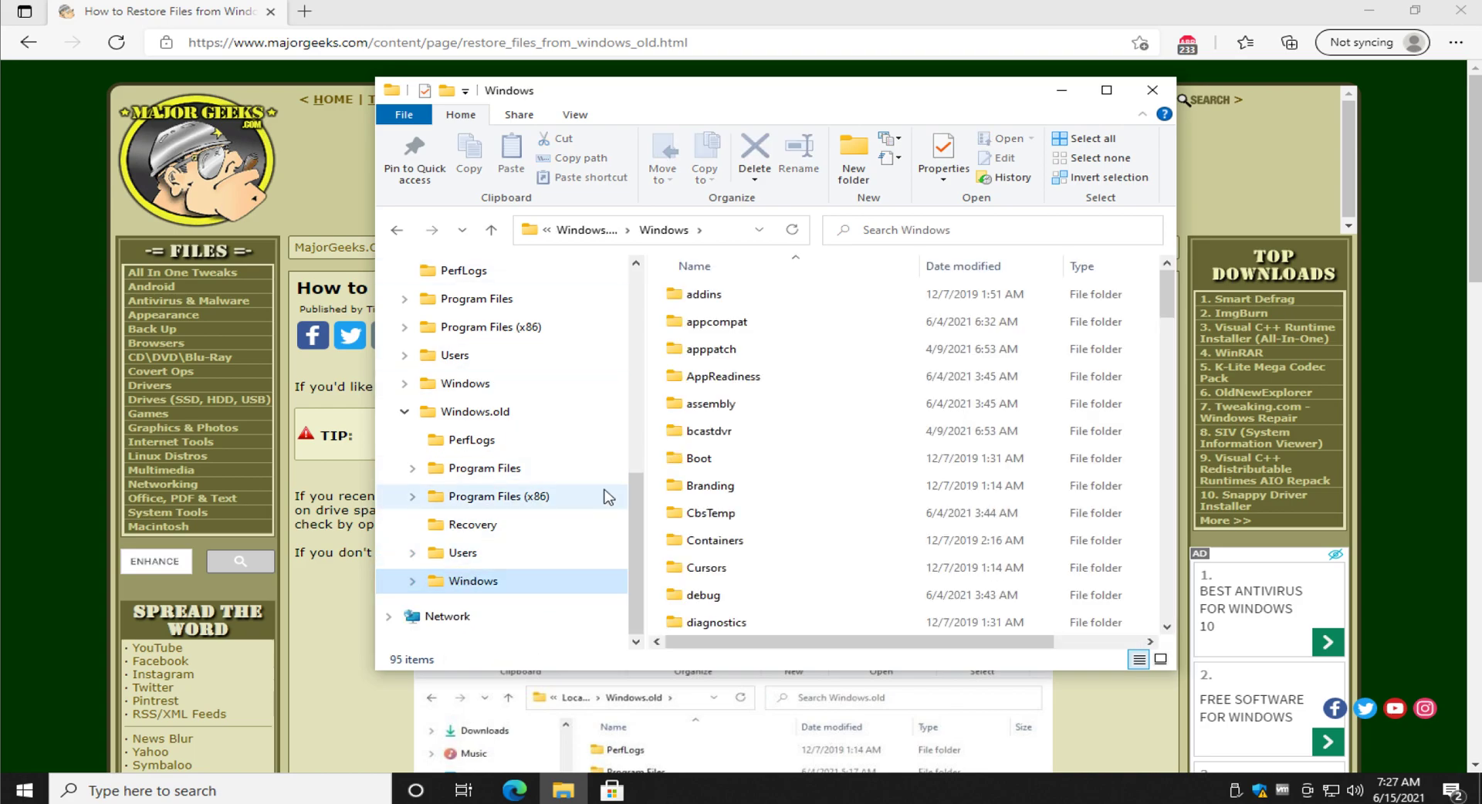
drag(632, 494, 628, 434)
drag(1165, 297, 1160, 560)
scroll(703, 517, down, 4)
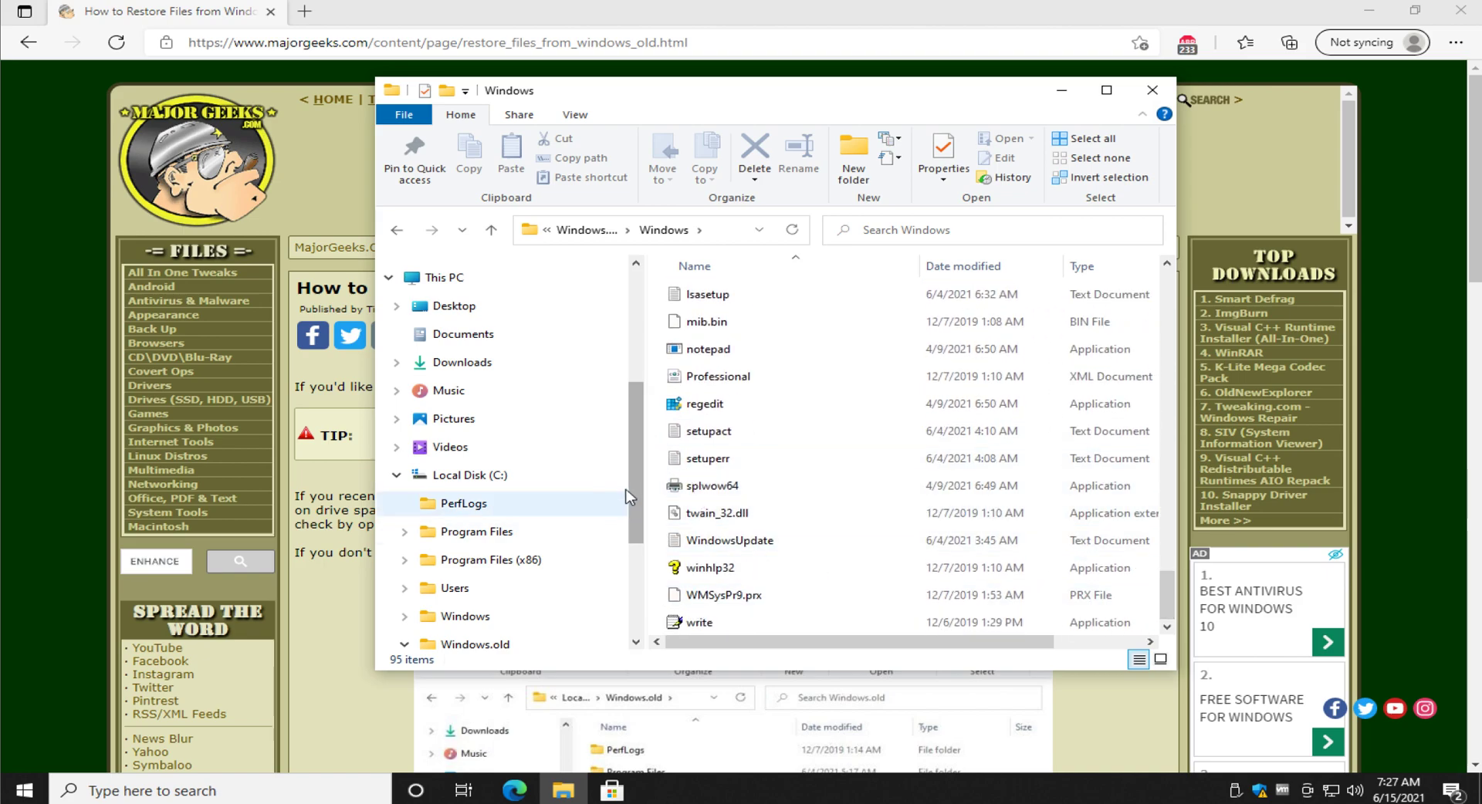
click(668, 231)
click(724, 234)
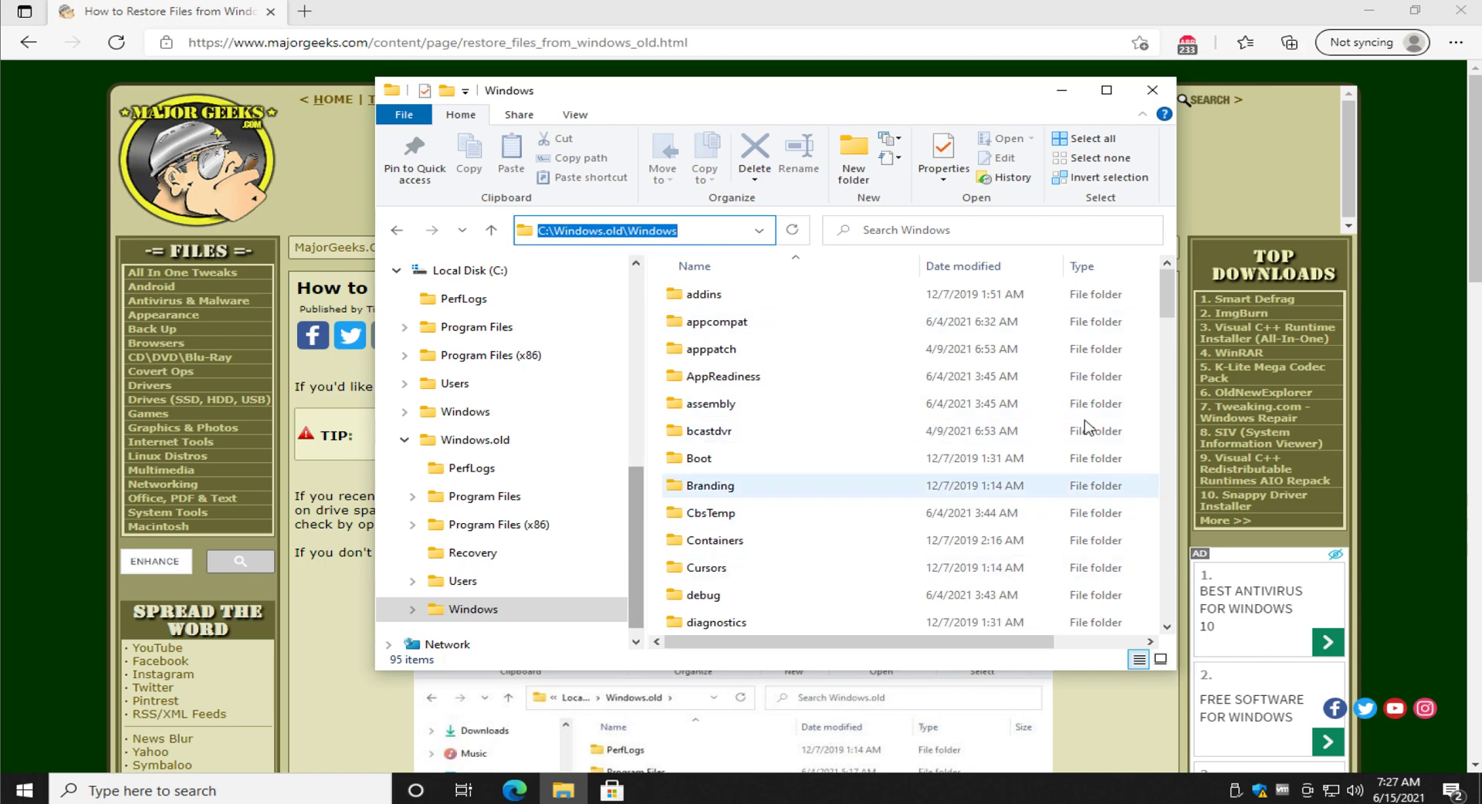
Step: Scroll the file list to regedit and select it
drag(1167, 308, 1181, 614)
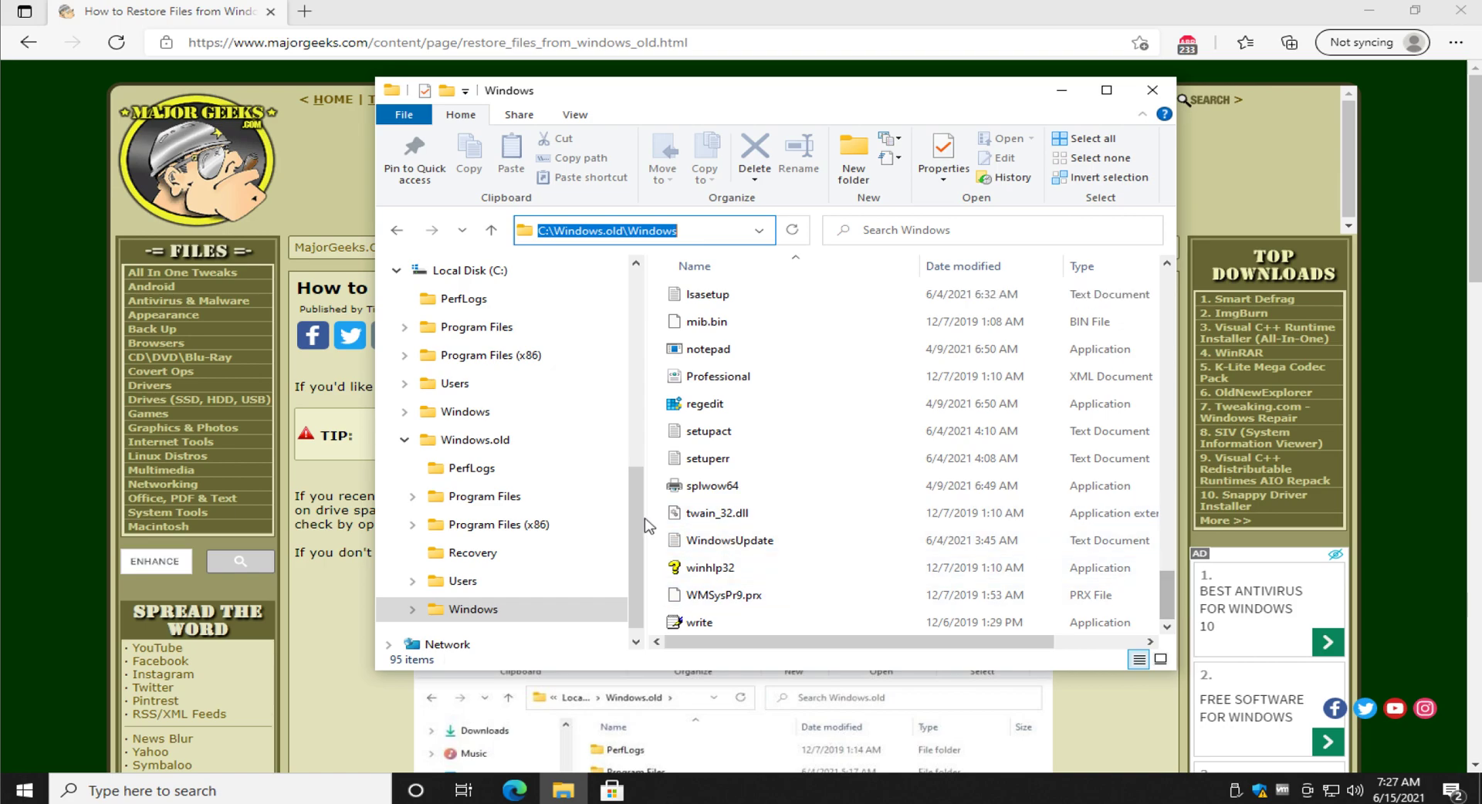
drag(642, 518, 641, 455)
scroll(401, 503, up, 1)
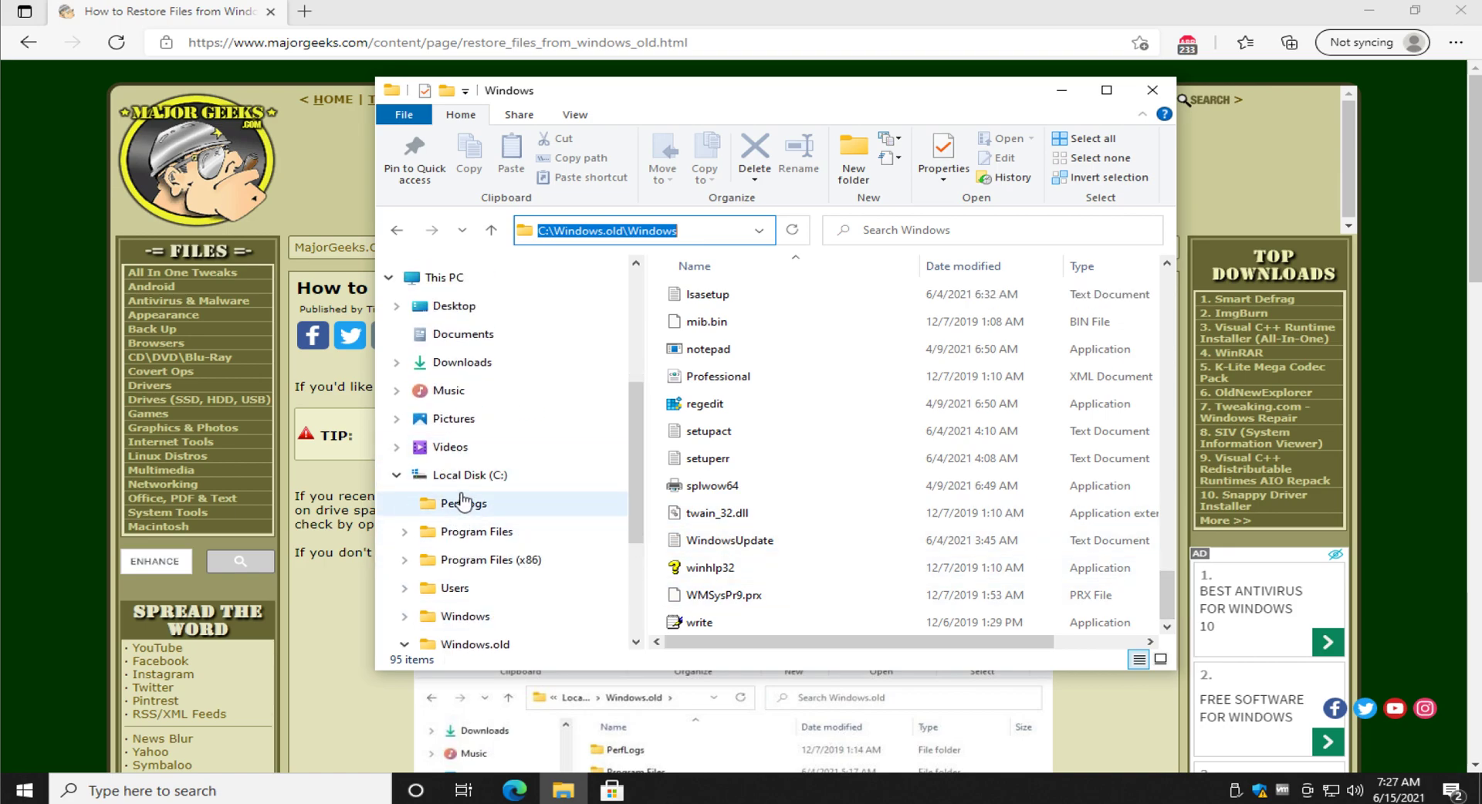
click(706, 406)
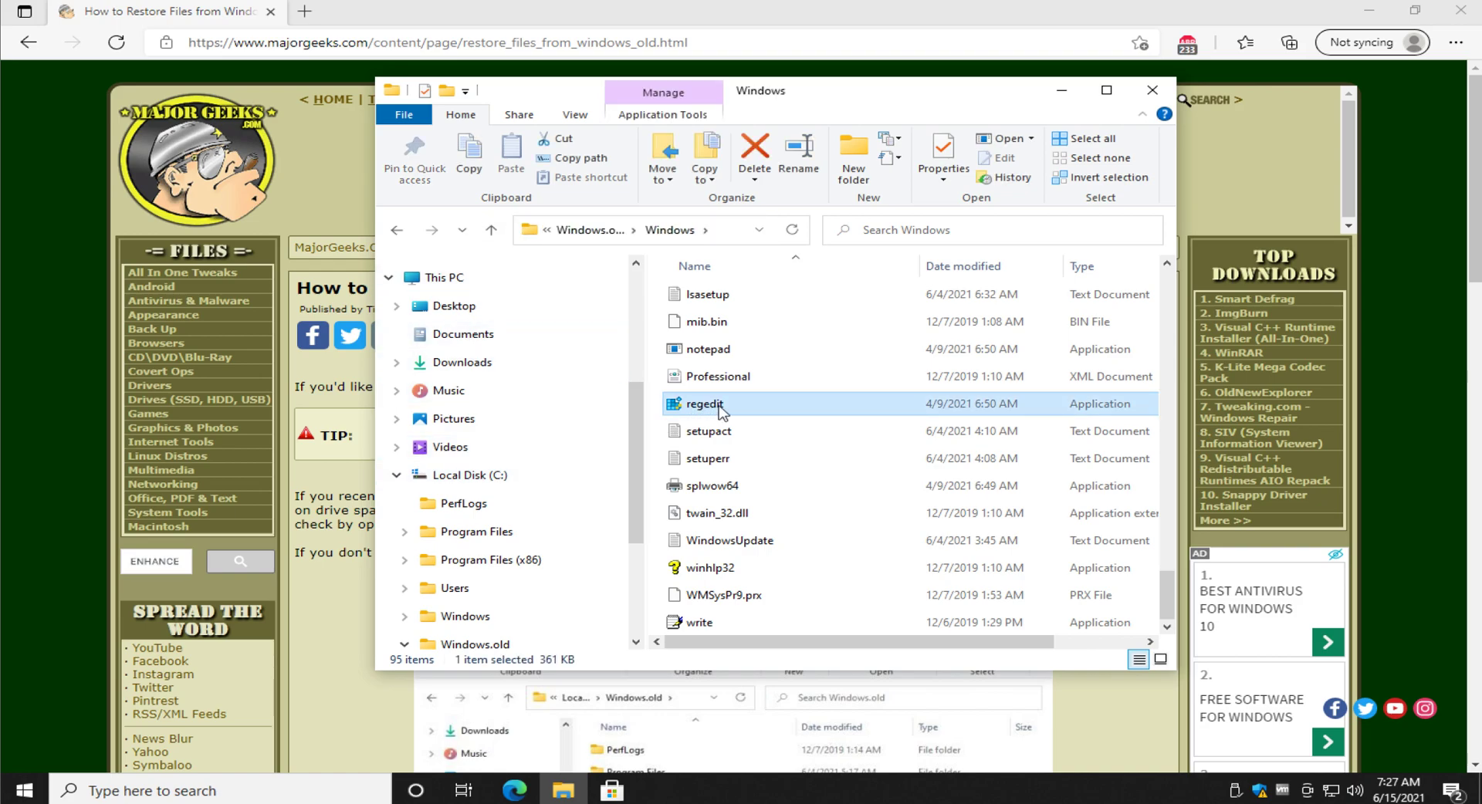
Step: Right-drag regedit onto Documents, choose Copy here, and open Documents to confirm the copy
drag(720, 412, 503, 340)
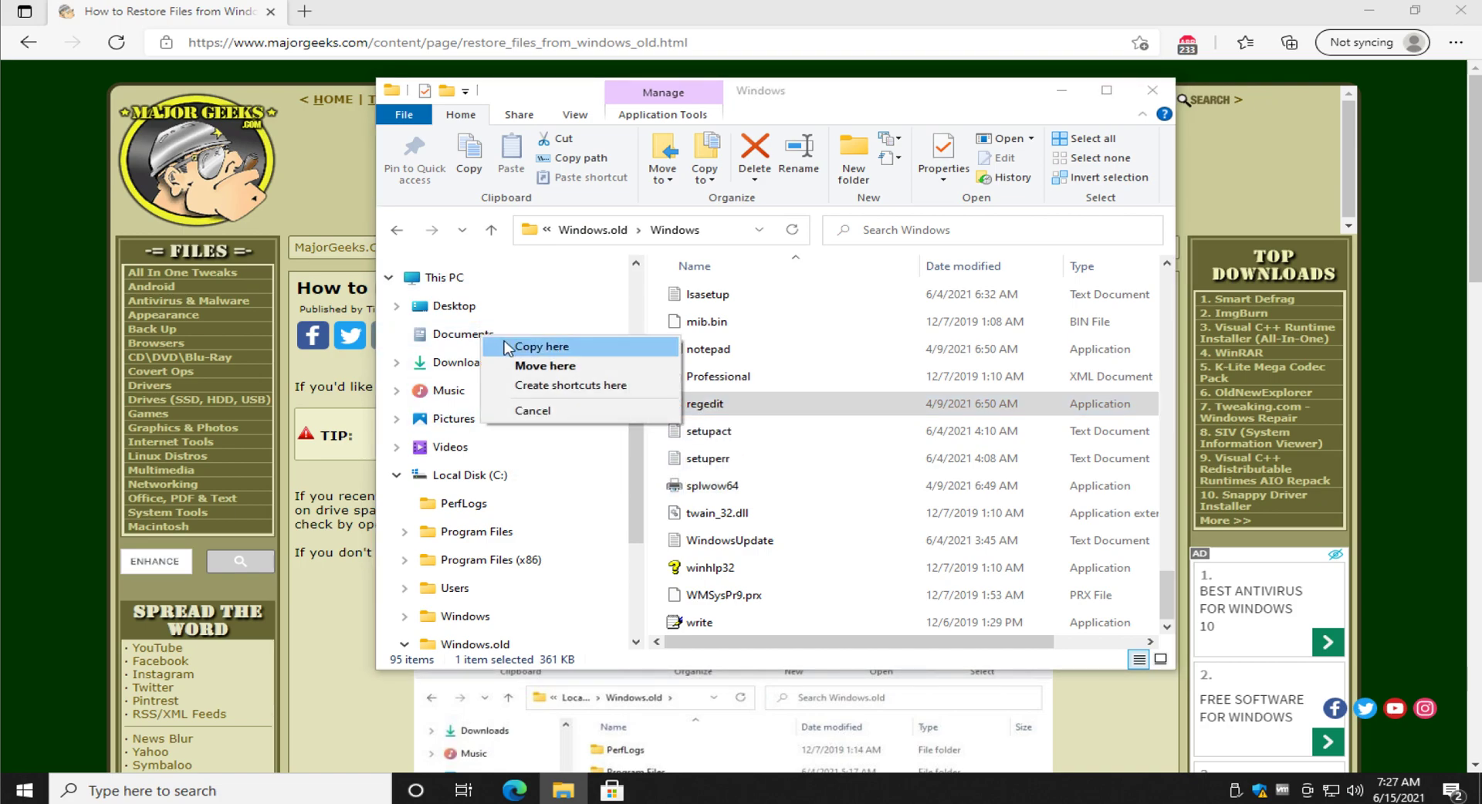
click(509, 347)
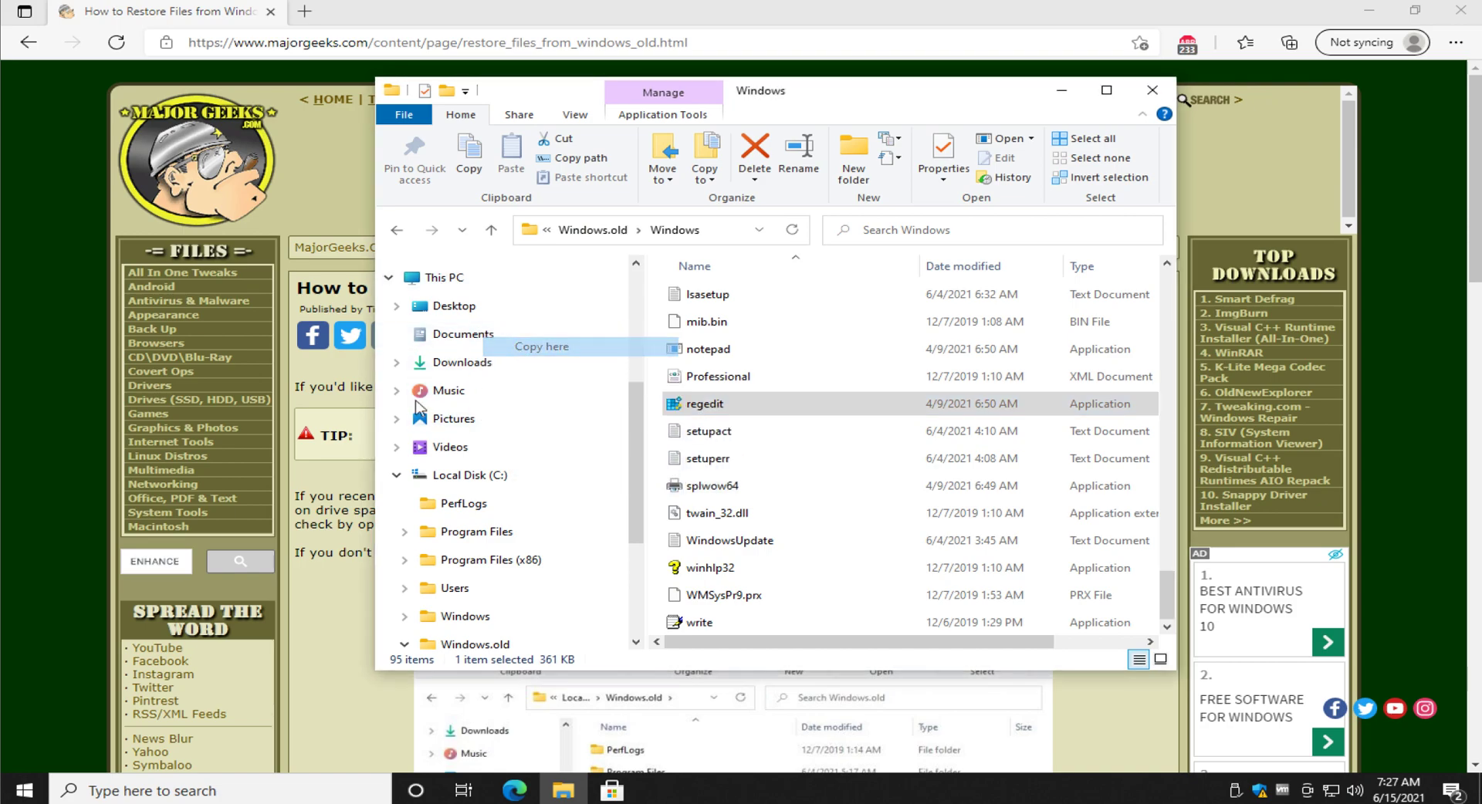
click(460, 335)
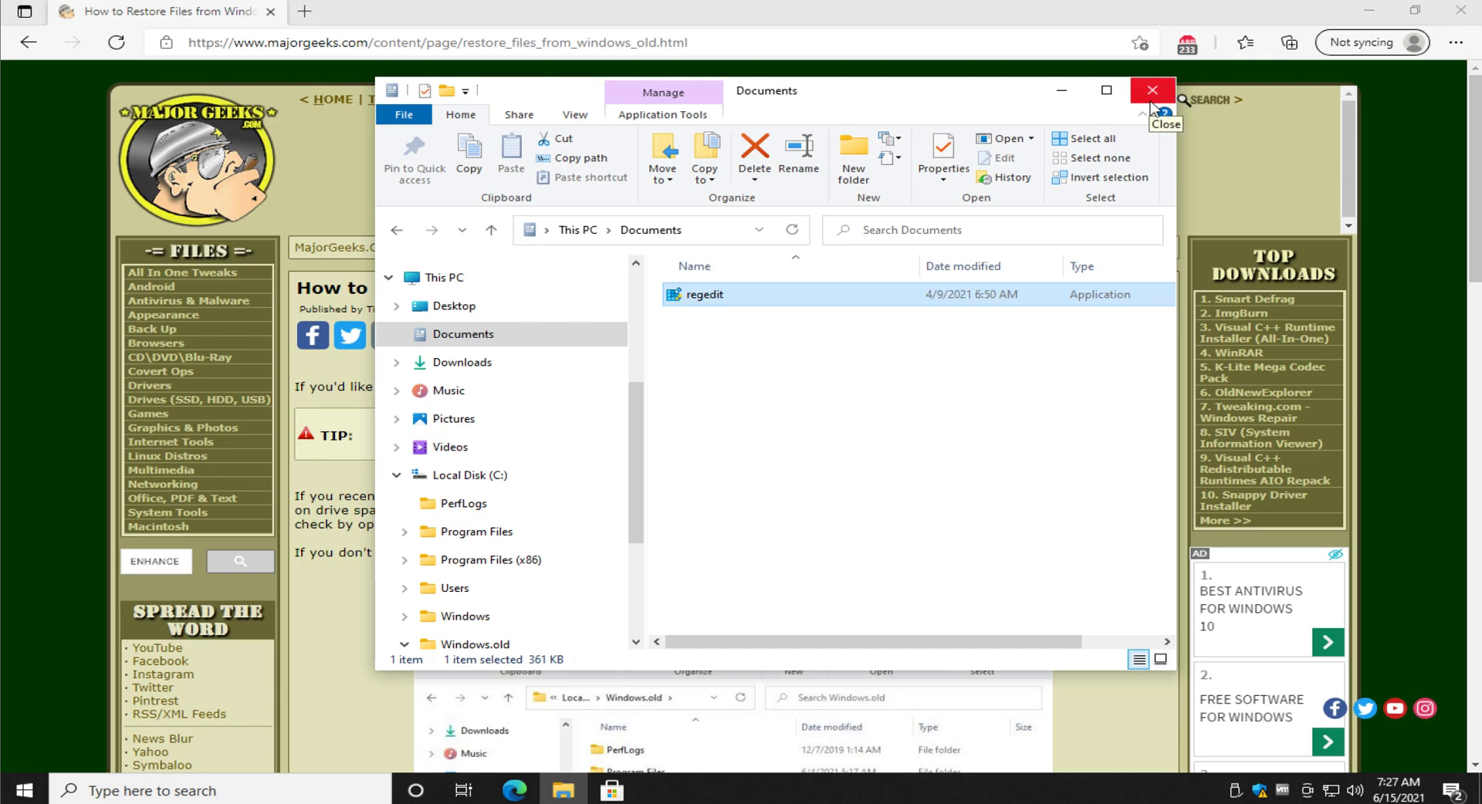
Step: Close File Explorer, scroll down the Windows.old article, and follow its Shadow Copy link
click(1142, 105)
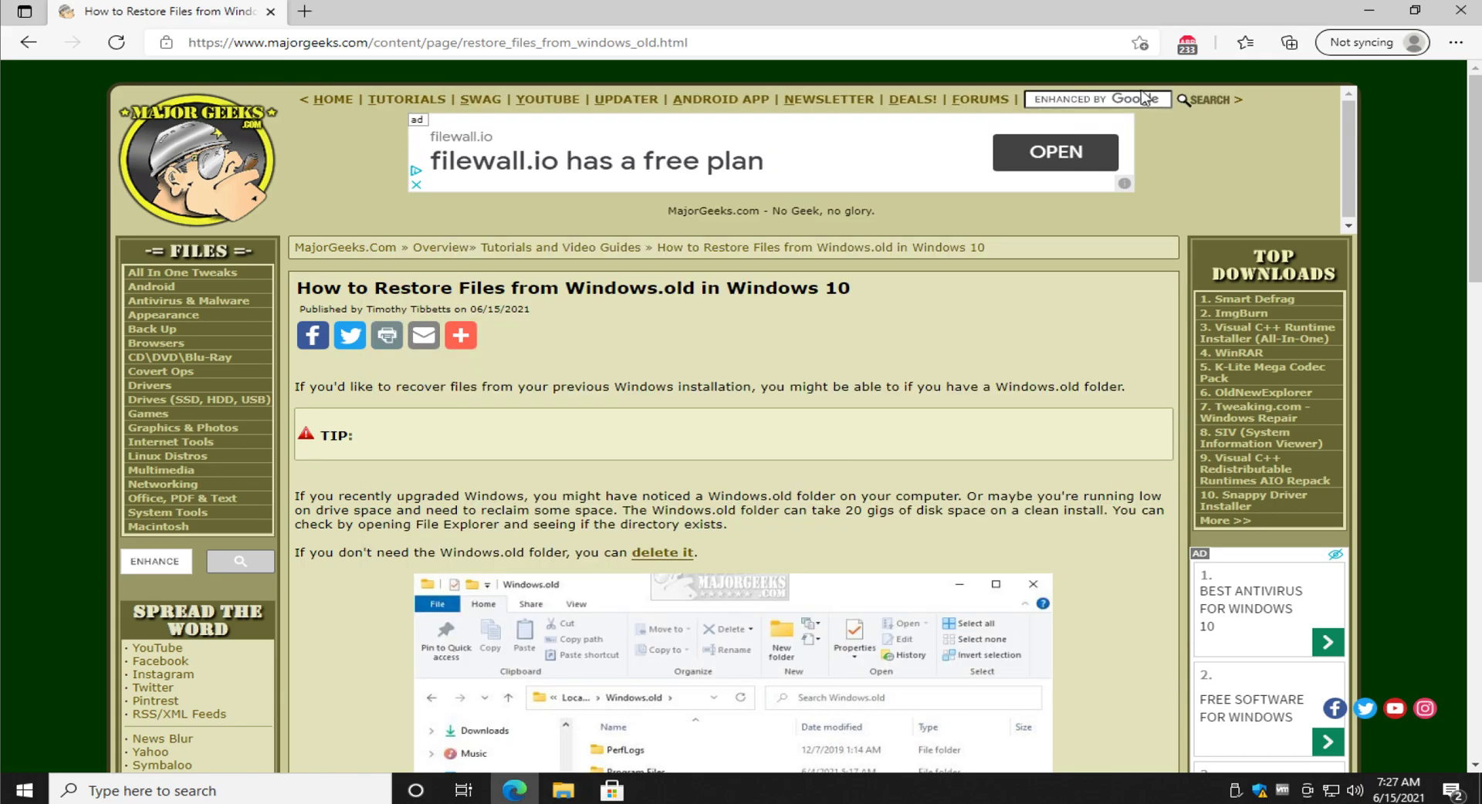
scroll(720, 319, down, 10)
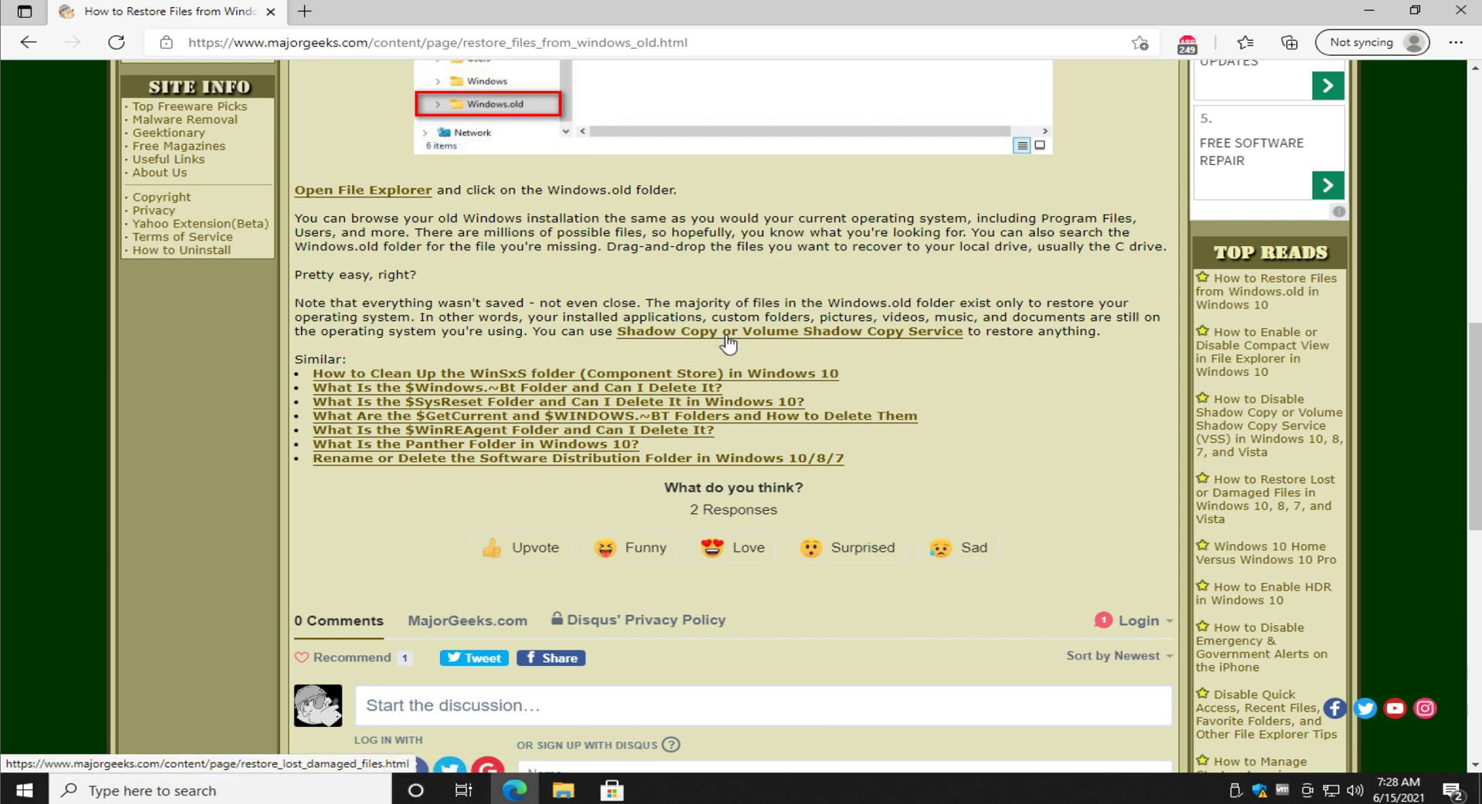
click(831, 336)
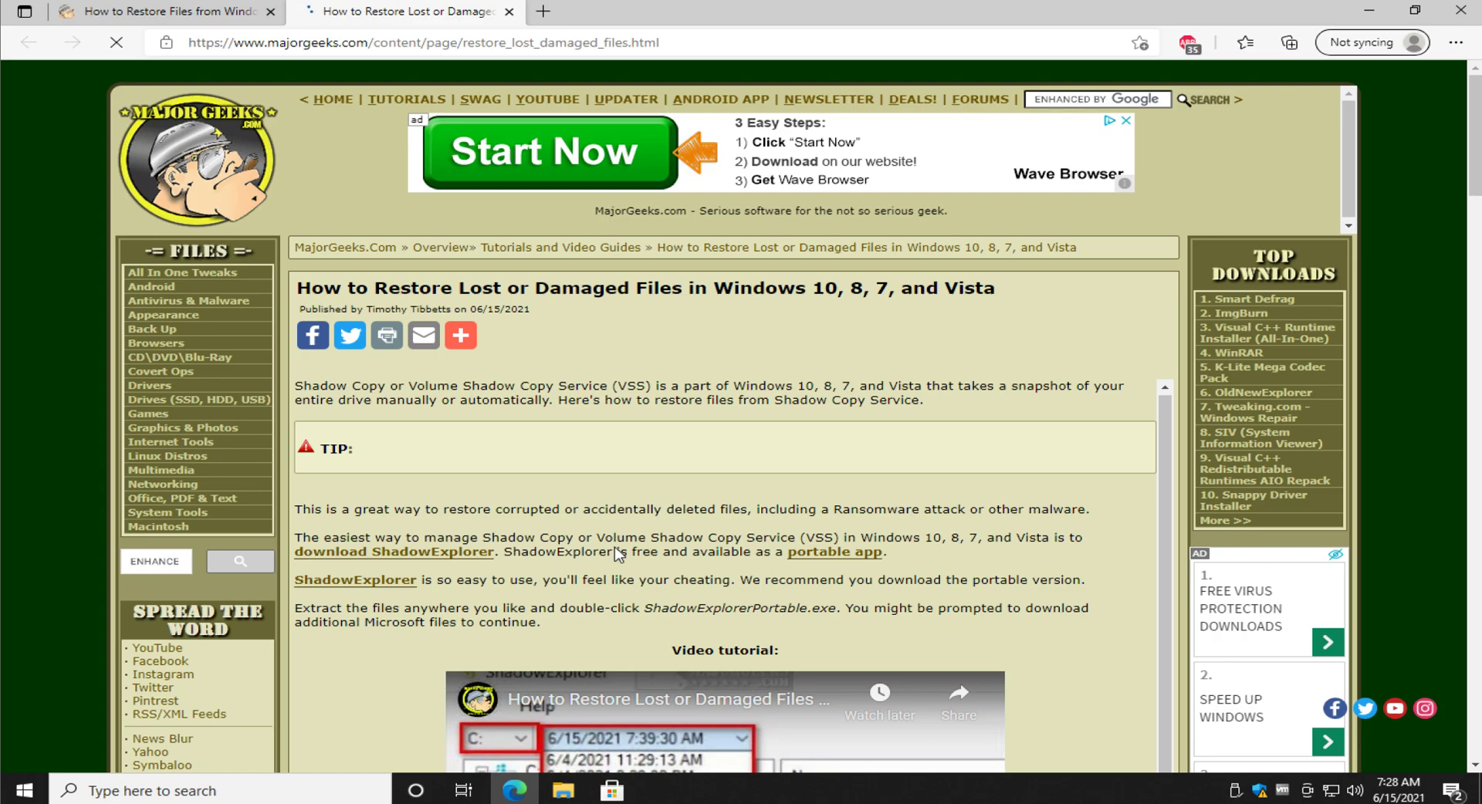
Step: Scroll through the lost-or-damaged-files guide to the comments and back, then close its tab
scroll(616, 464, down, 5)
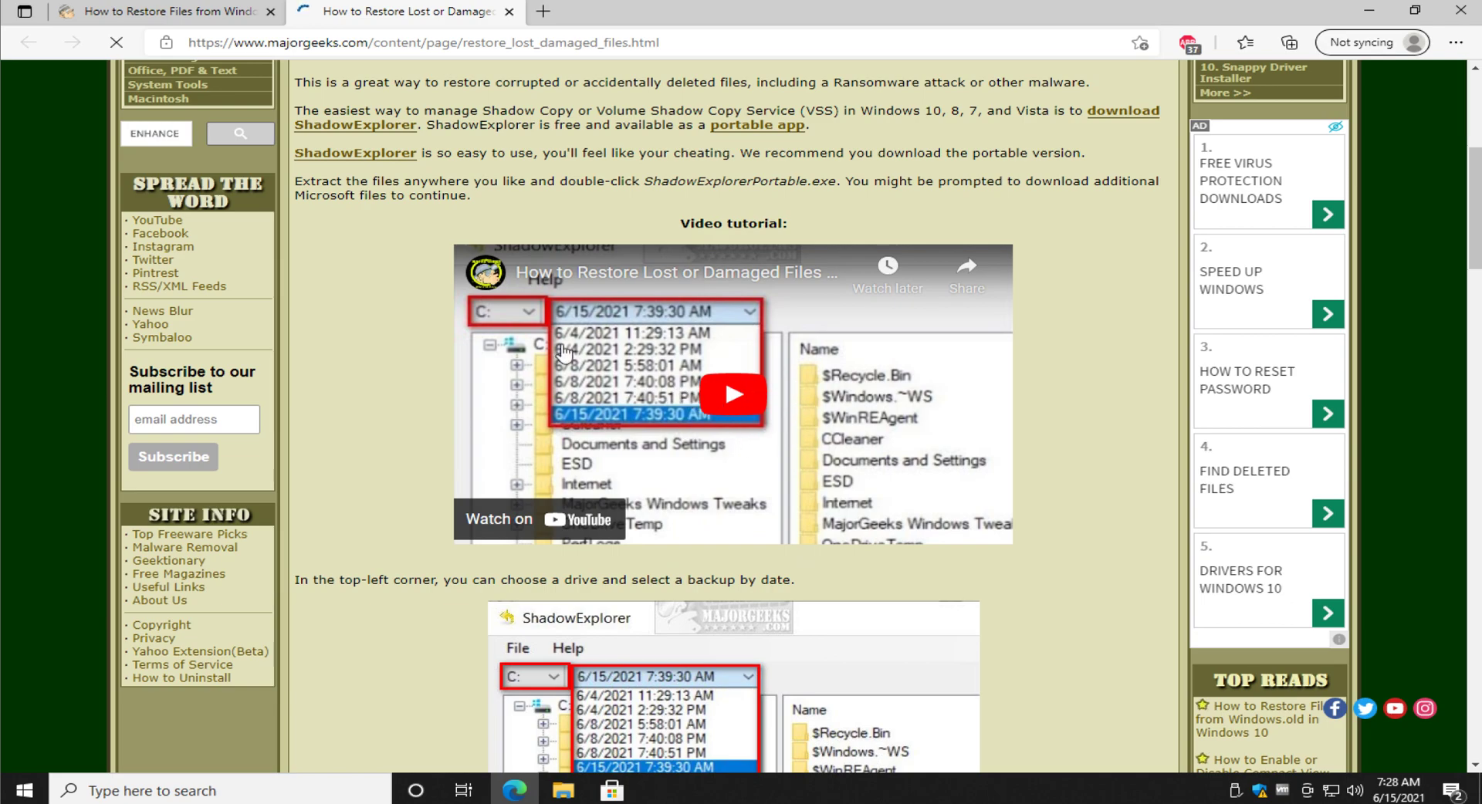
scroll(412, 345, down, 4)
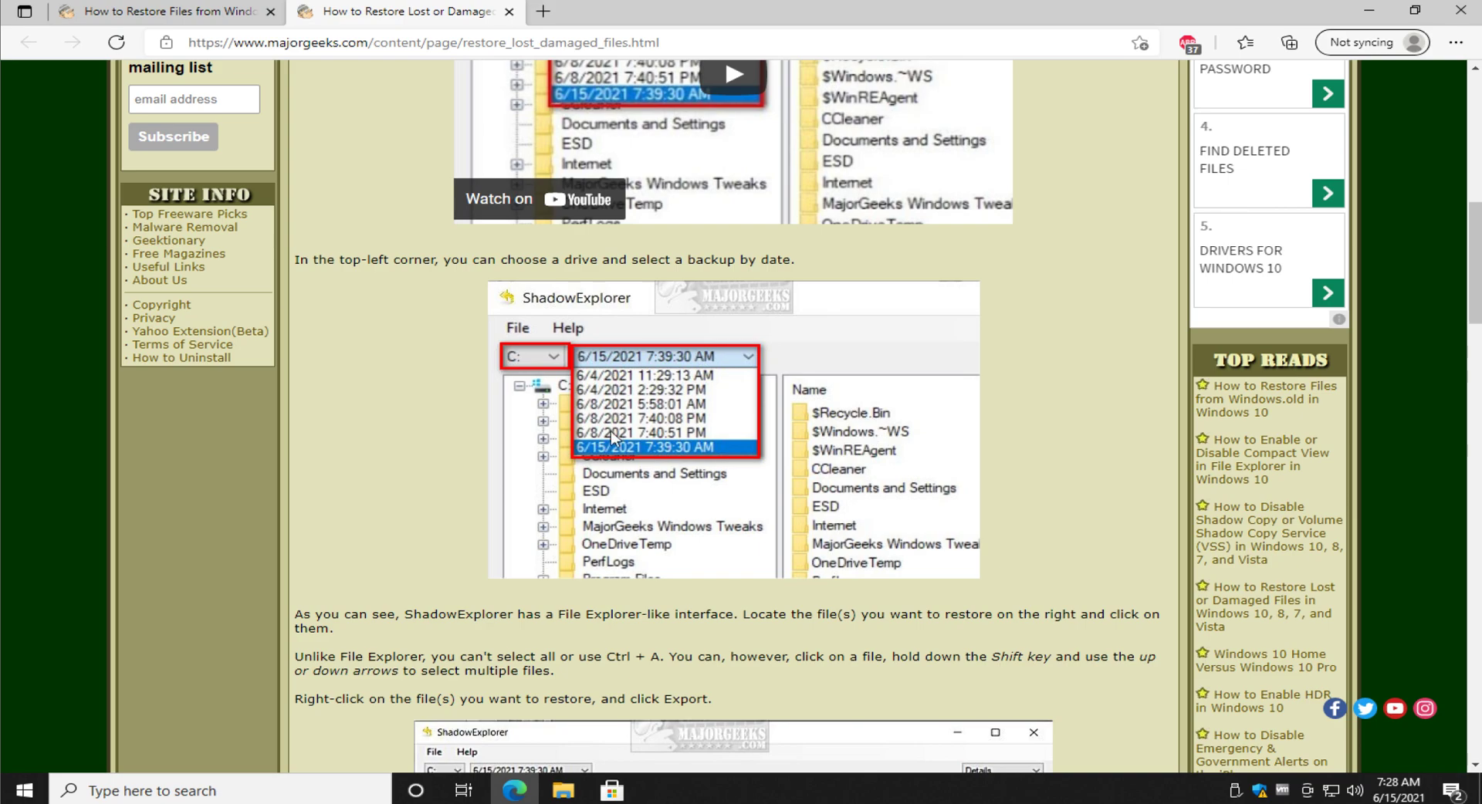
scroll(567, 432, down, 3)
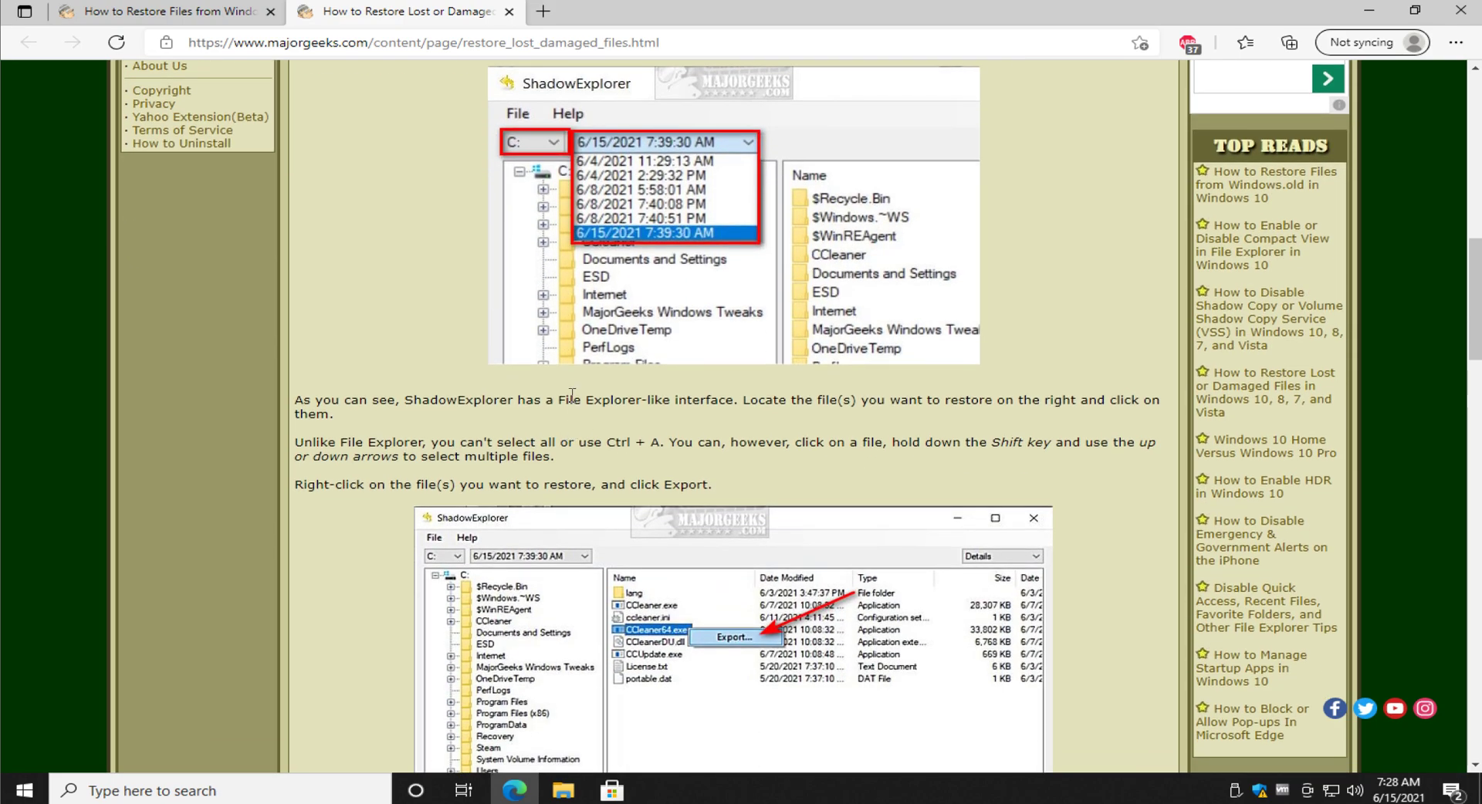
scroll(571, 389, down, 3)
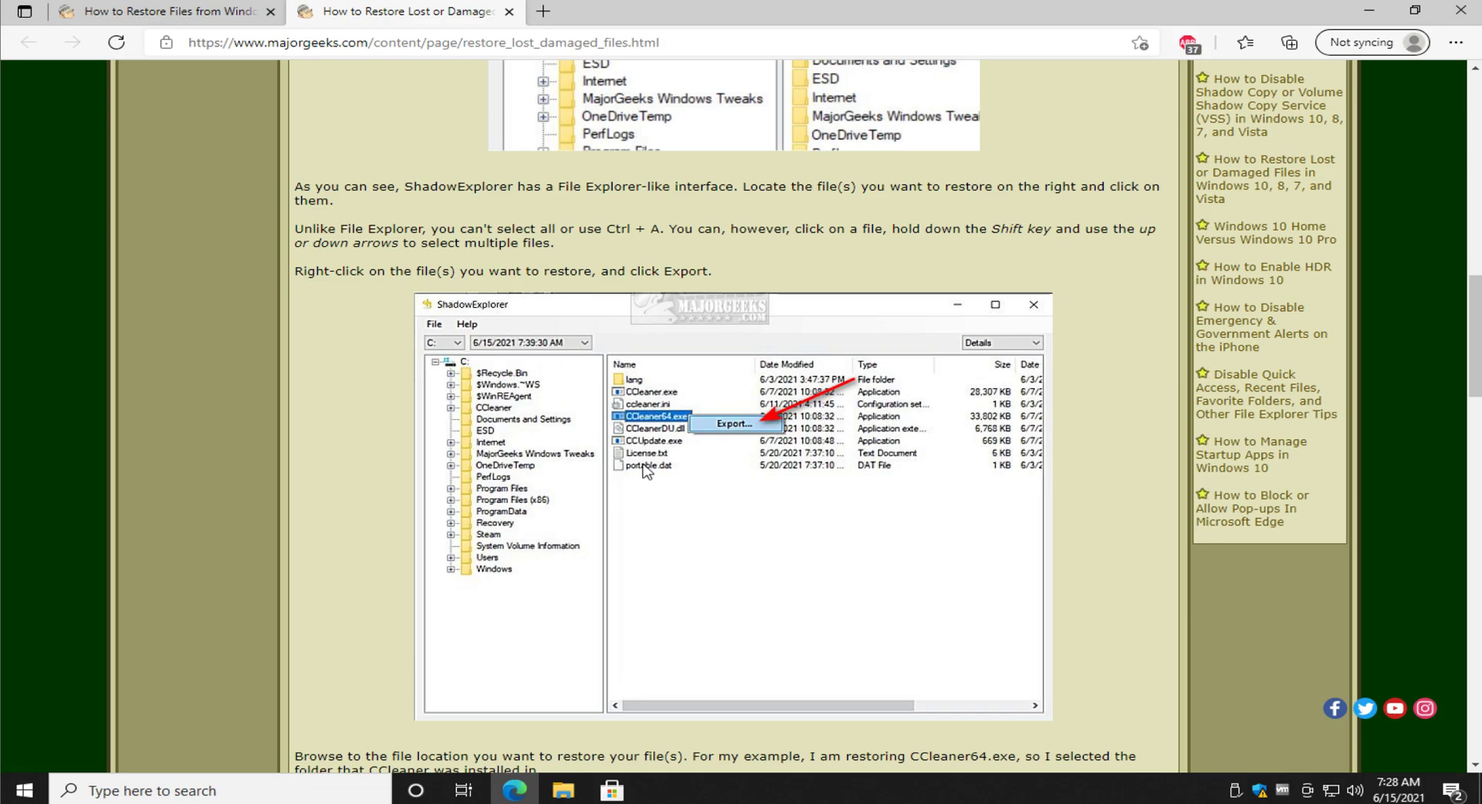
scroll(647, 472, down, 5)
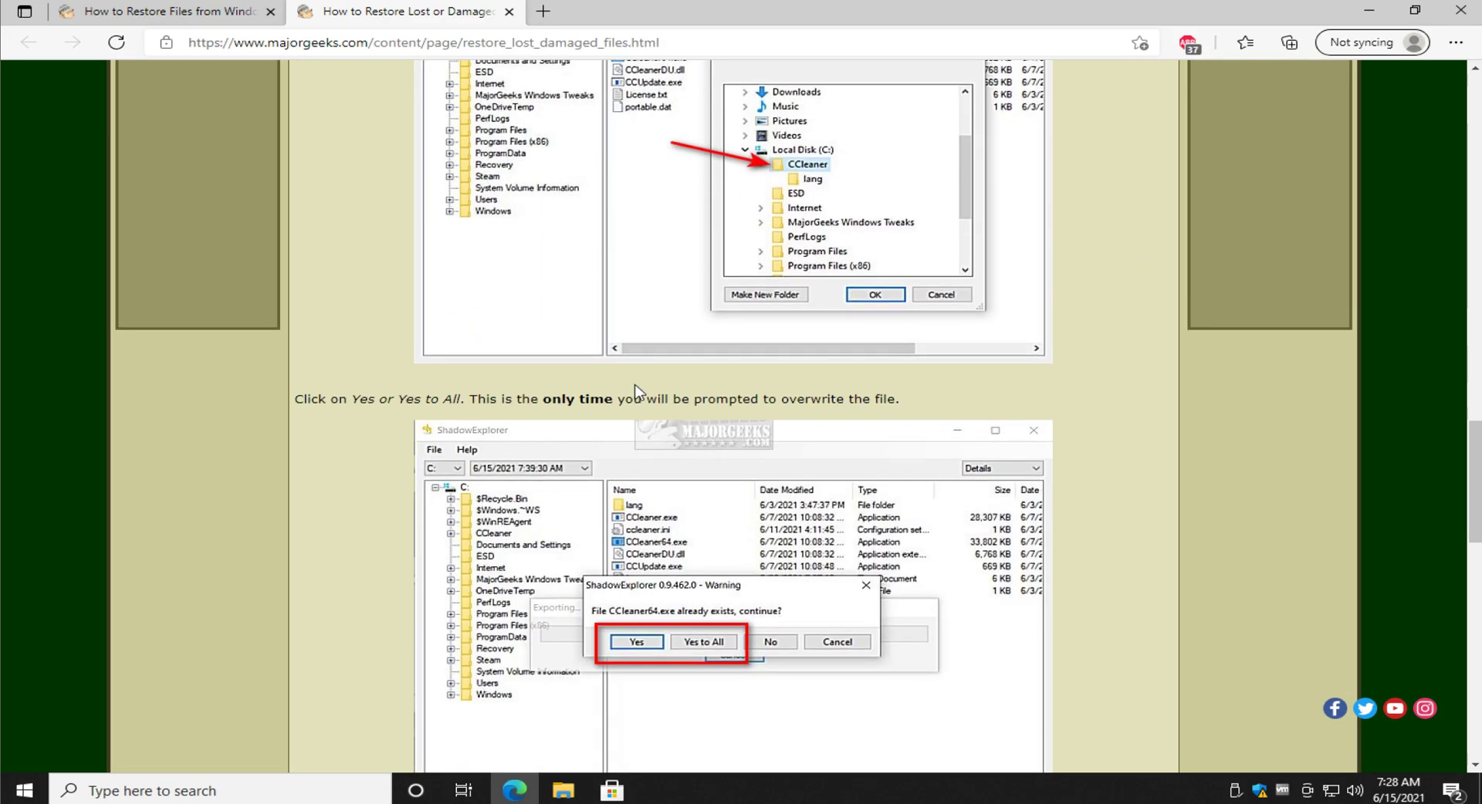
scroll(635, 390, down, 7)
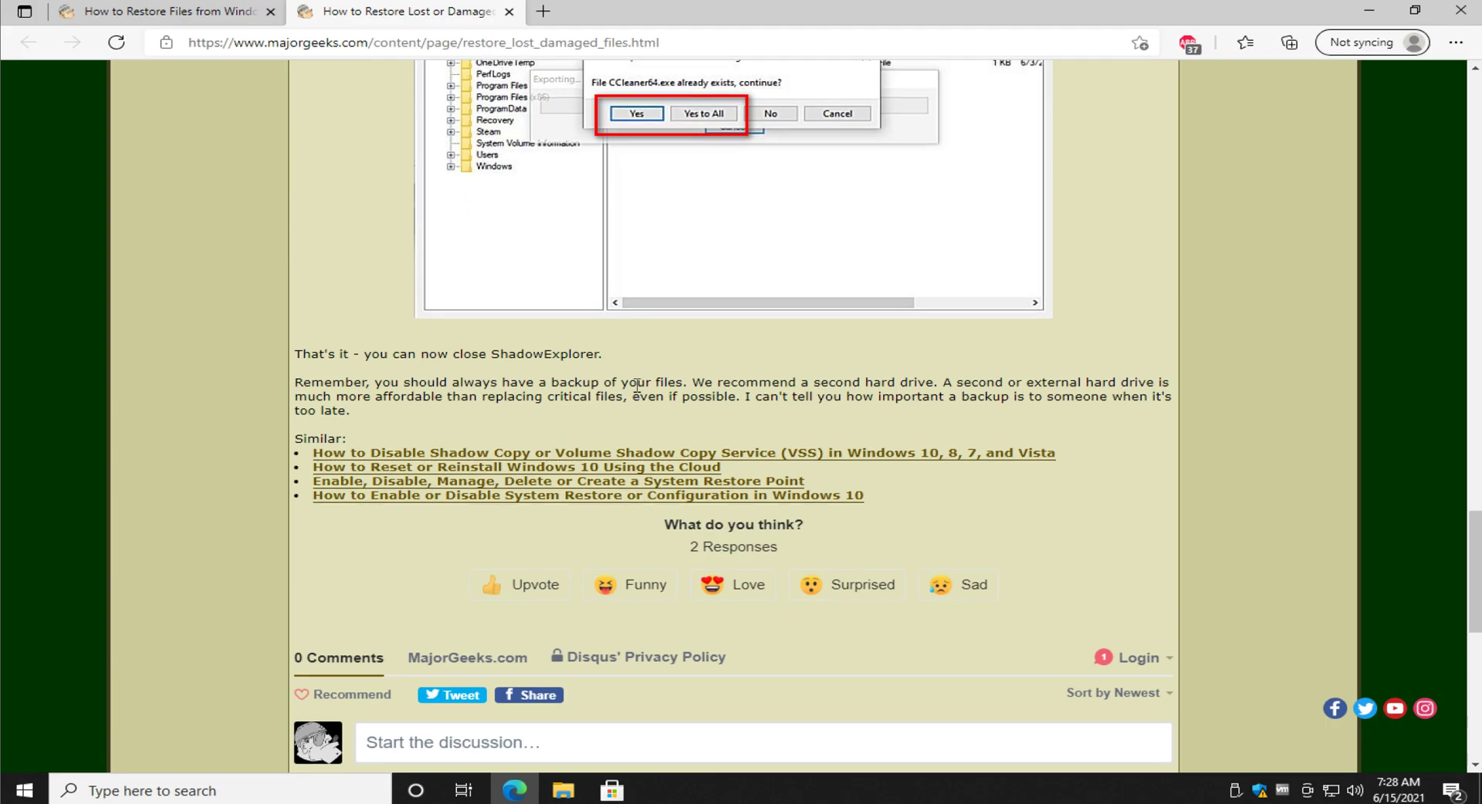
scroll(637, 386, up, 20)
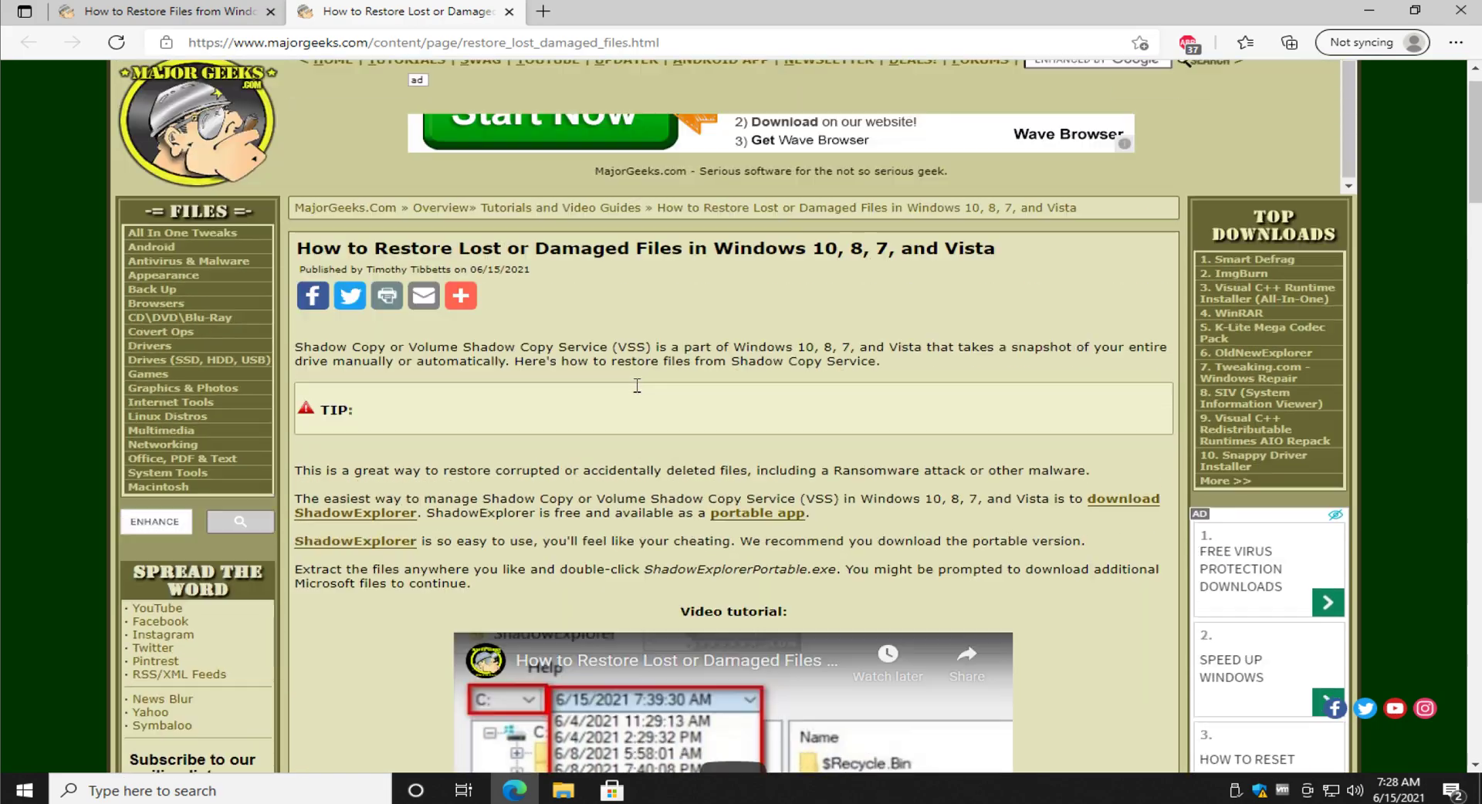
scroll(637, 386, up, 1)
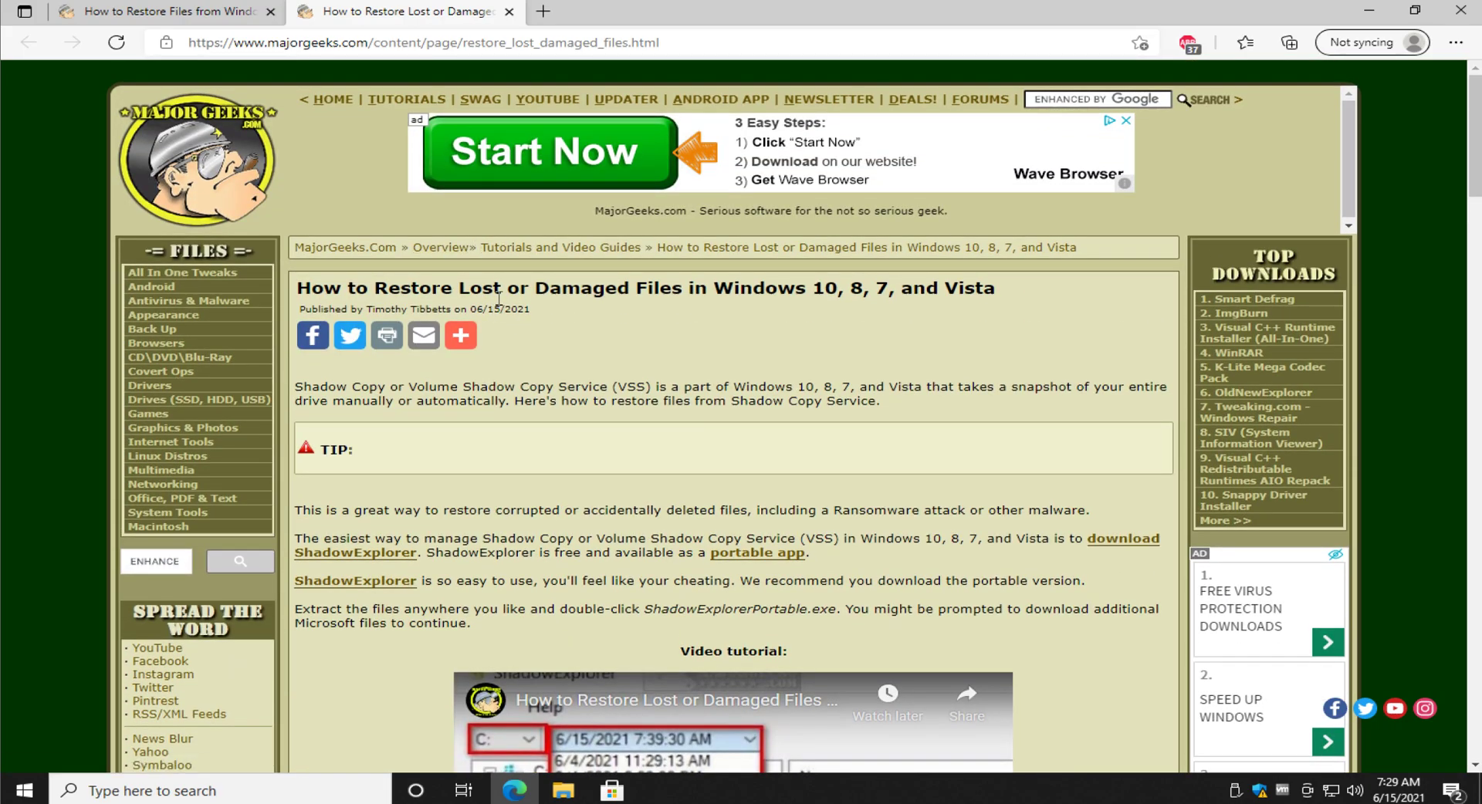
middle_click(390, 17)
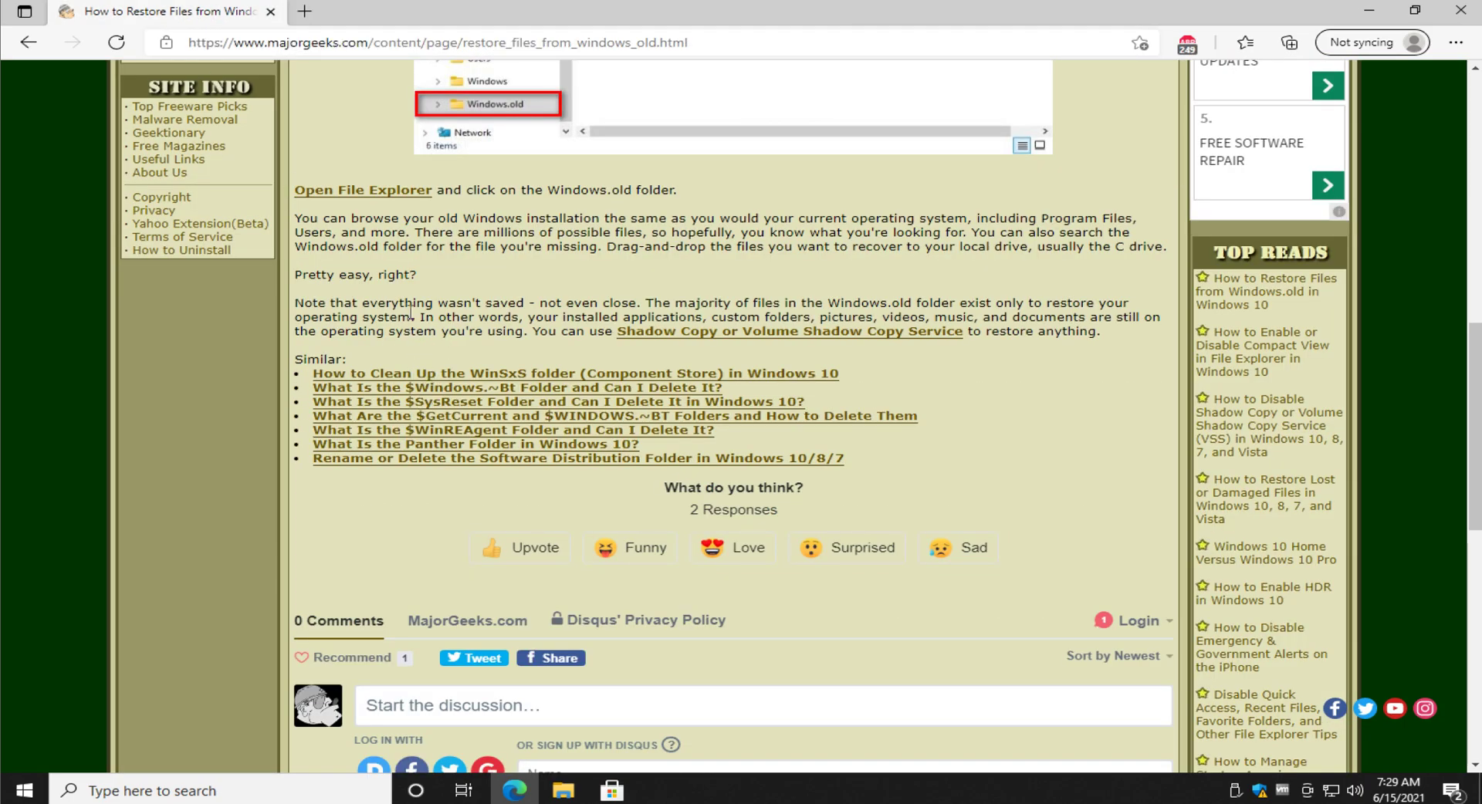
Step: Scroll the Windows.old restore article back up to its title
scroll(457, 235, up, 5)
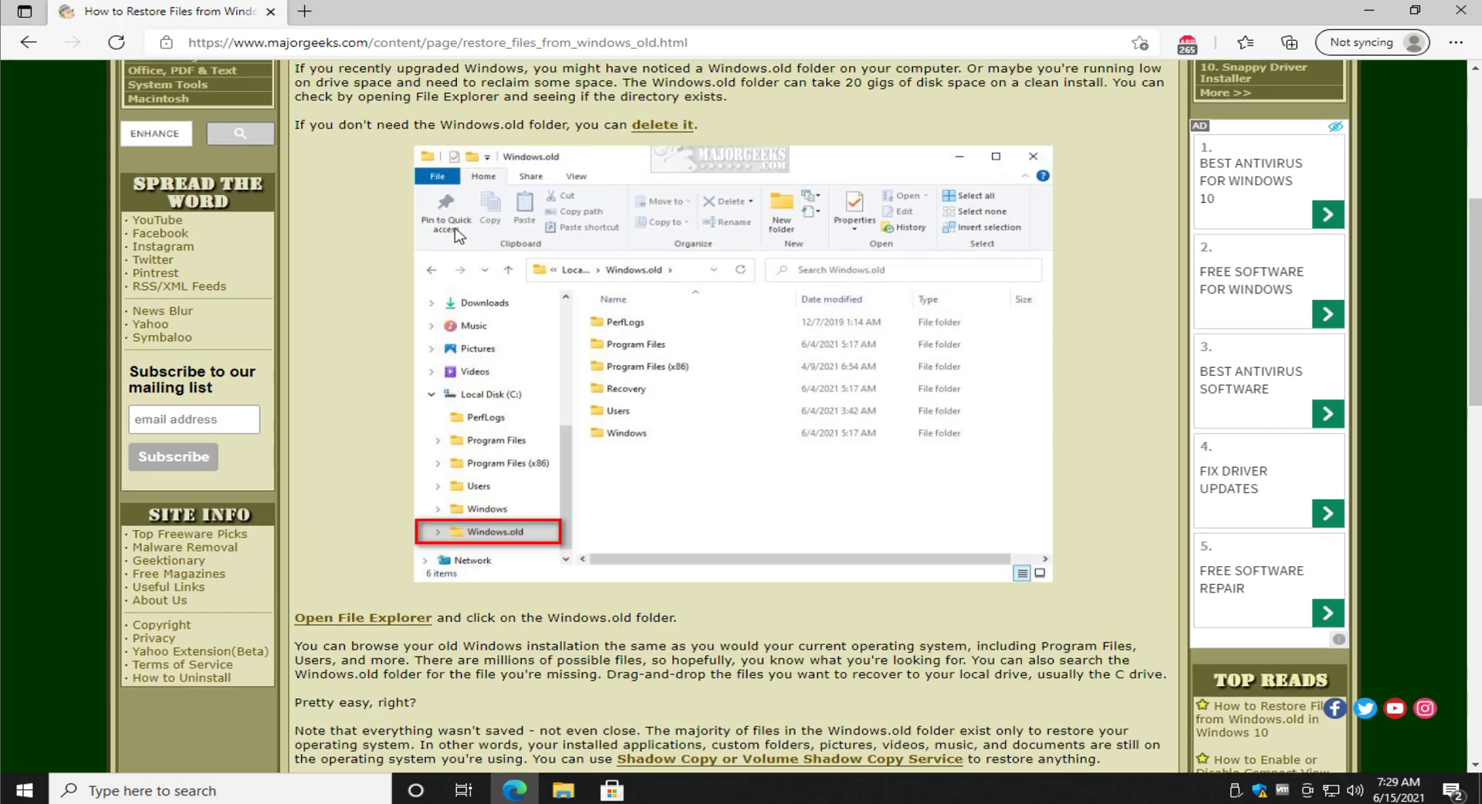
scroll(460, 235, up, 4)
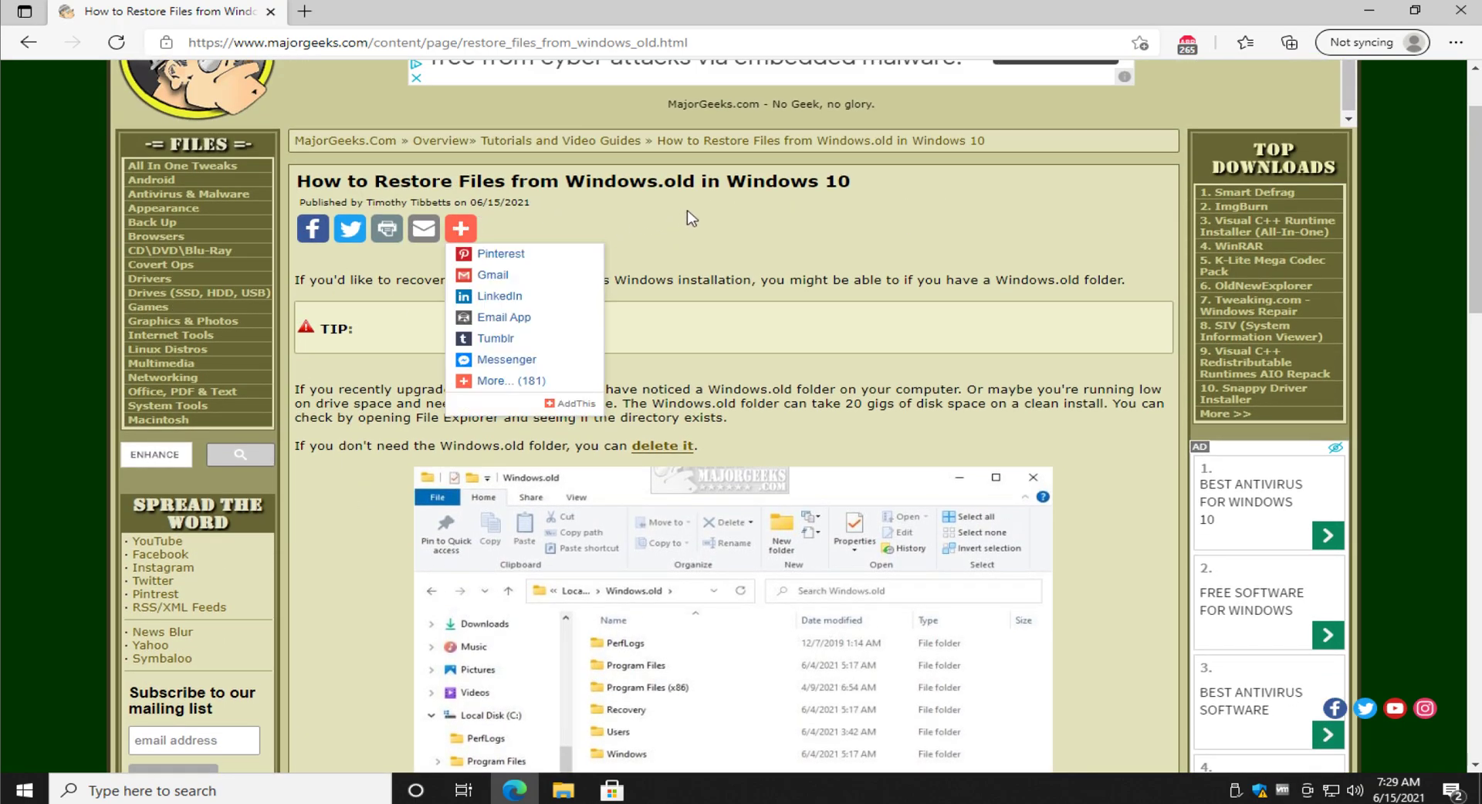